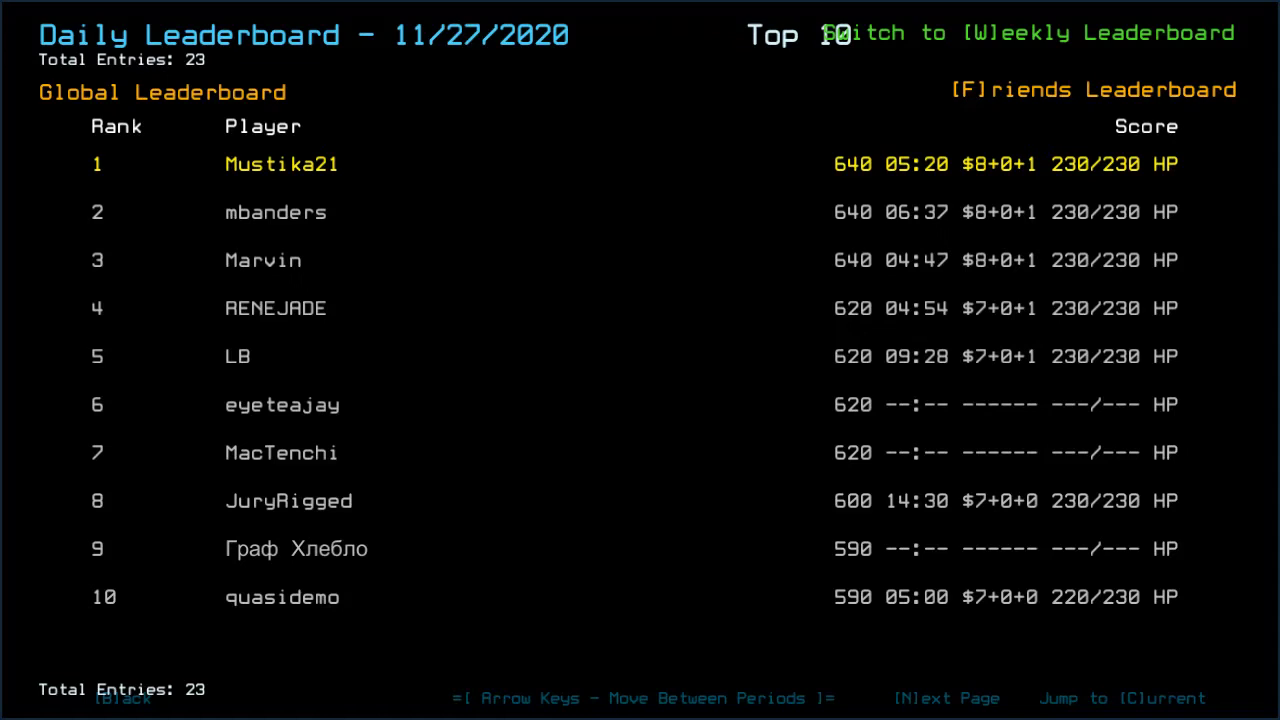
Check the friends leaderboard, back out, and launch the Daily Challenge mission.
{"action": "key", "text": "f"}
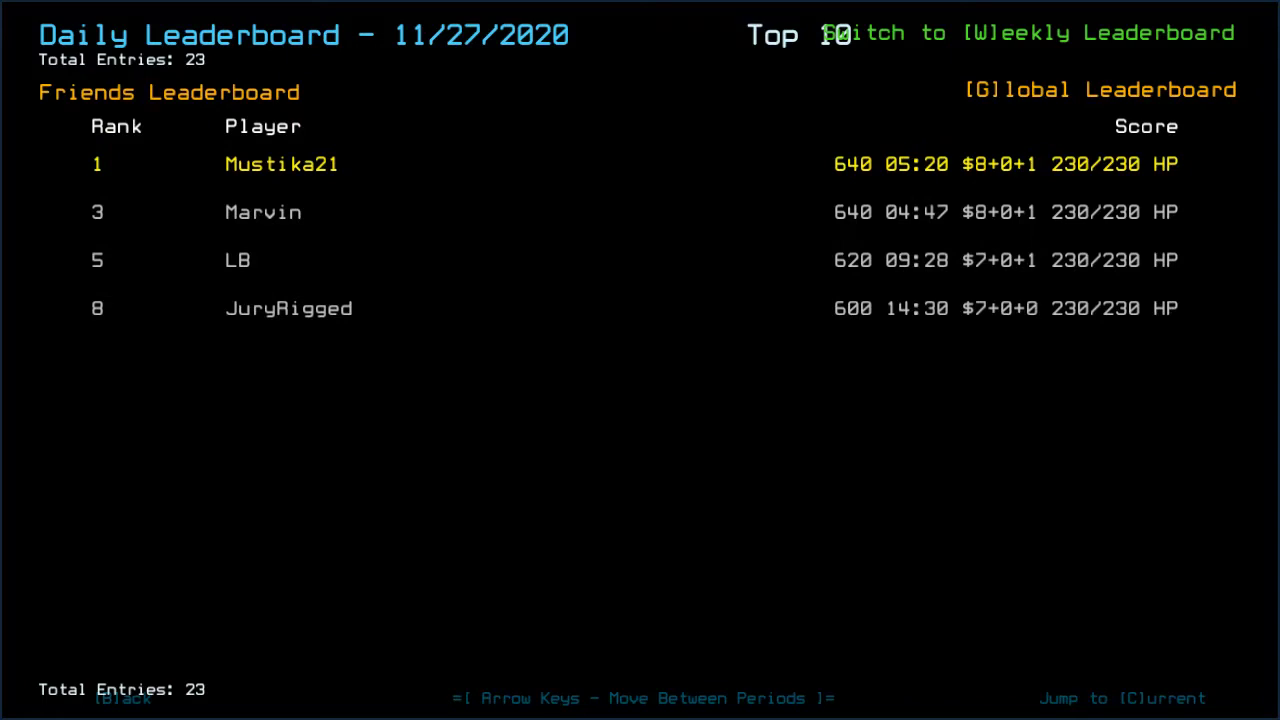
{"action": "key", "text": "b"}
{"action": "key", "text": "d"}
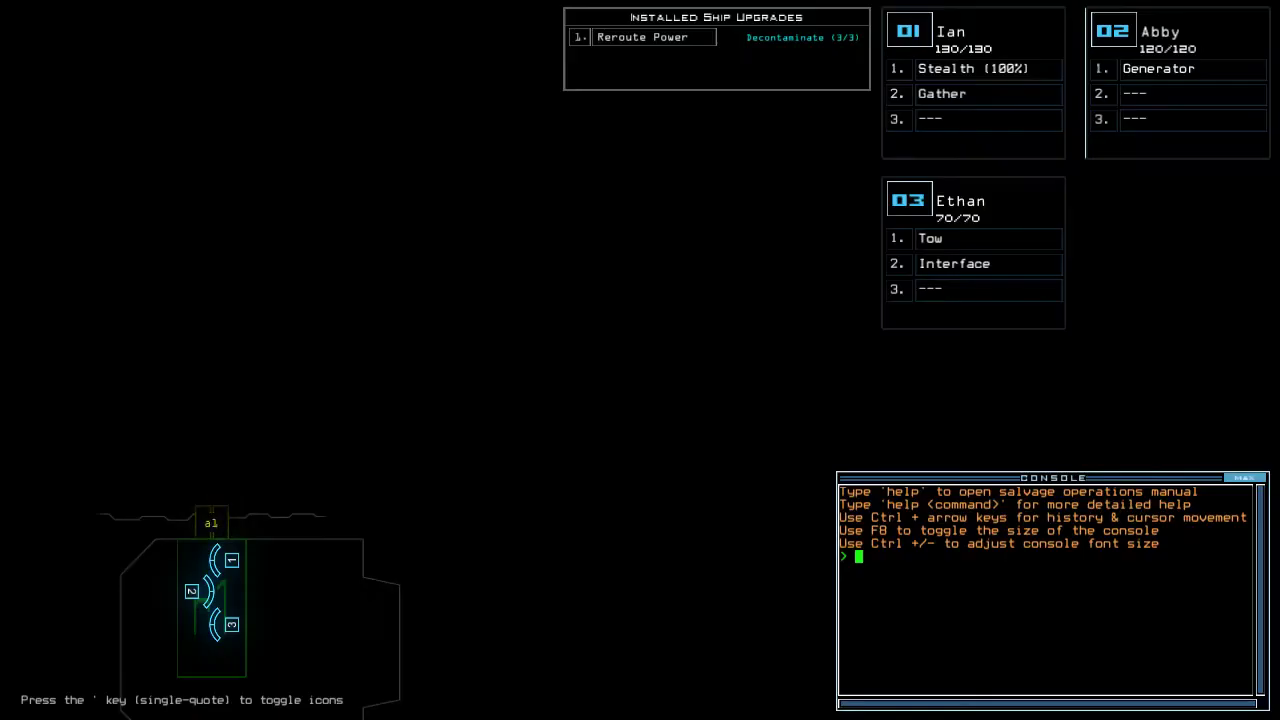
Set graphics to Simple far view with Medium quality and Medium clutter, then resume.
{"action": "key", "text": "Escape"}
{"action": "key", "text": "o"}
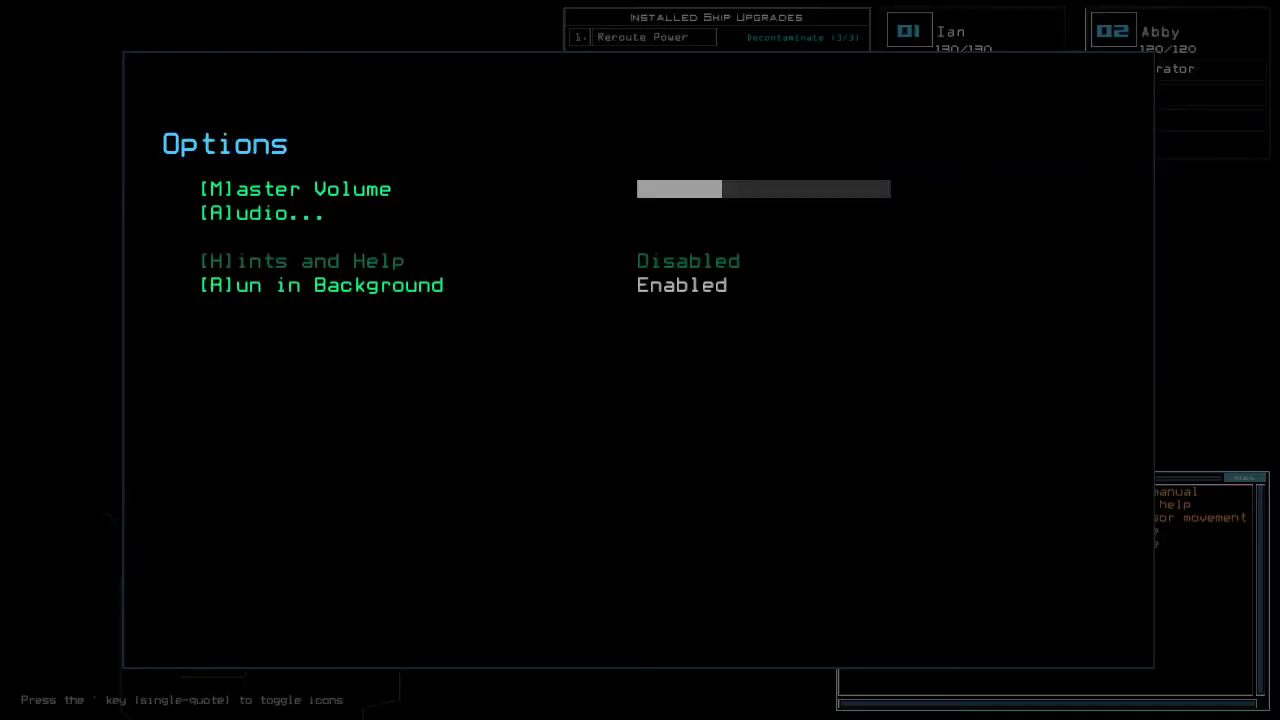
{"action": "key", "text": "g"}
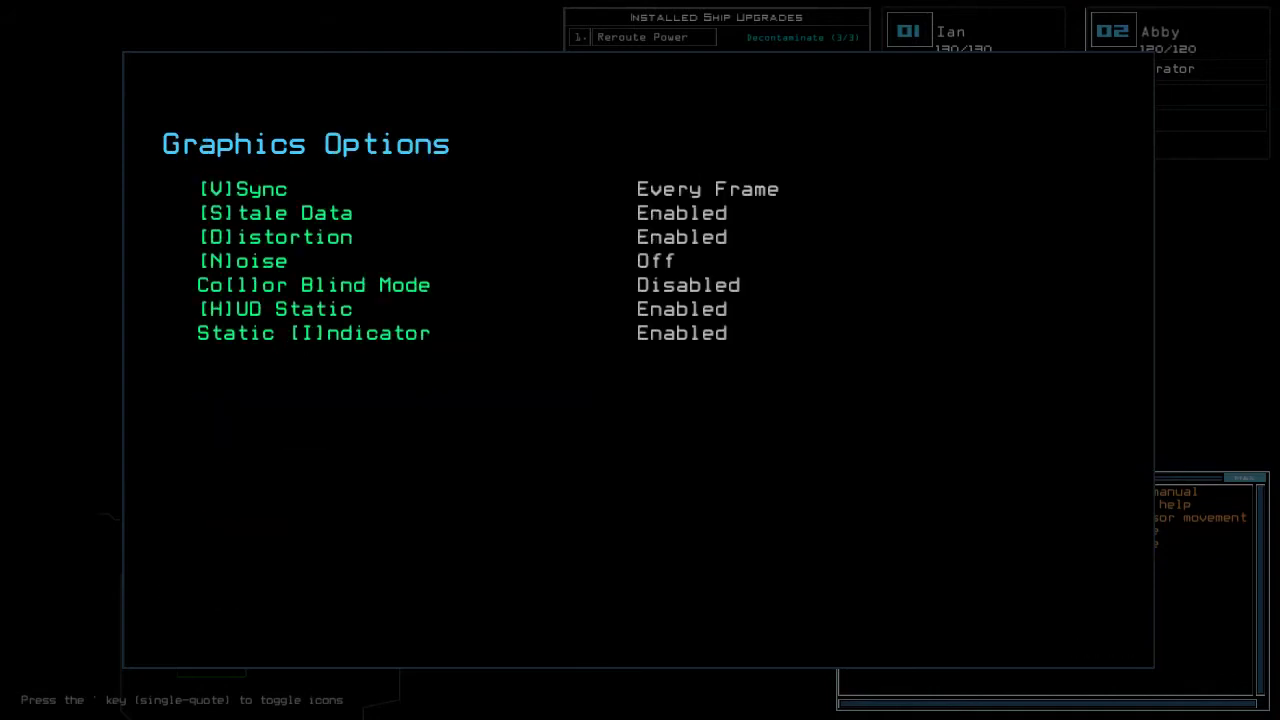
{"action": "key", "text": "q"}
{"action": "key", "text": "c"}
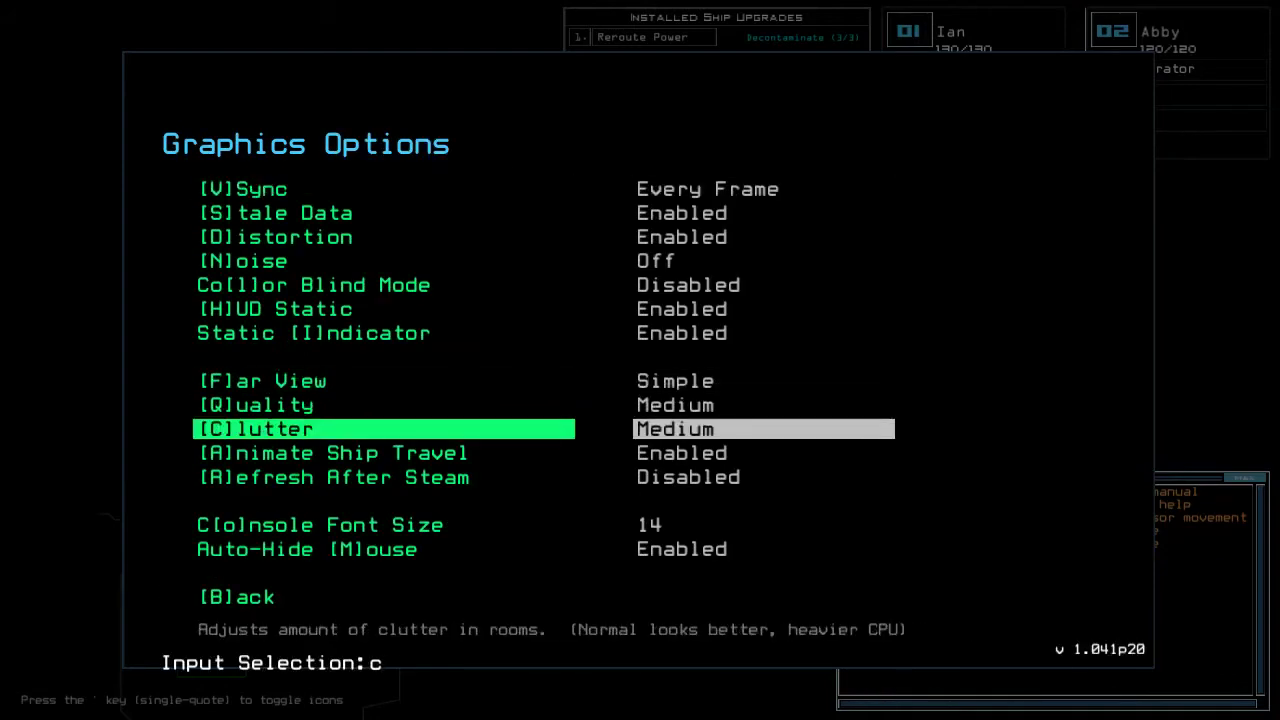
{"action": "key", "text": "b"}
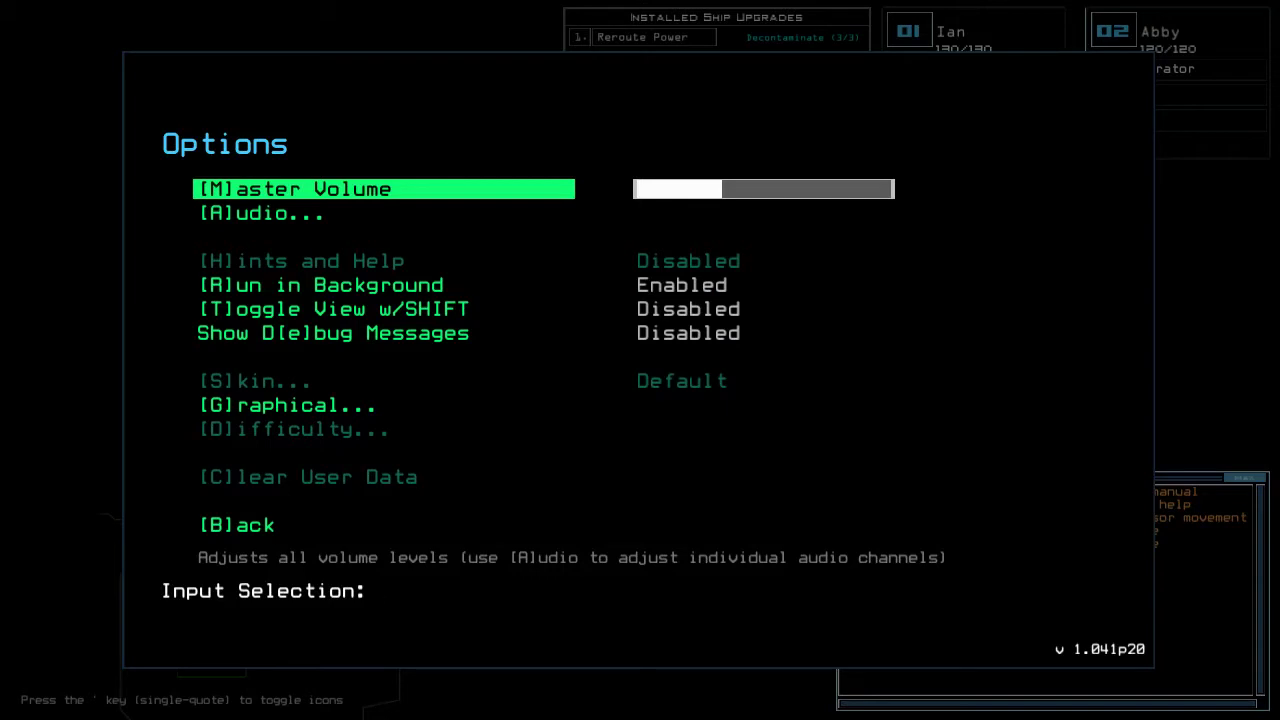
{"action": "key", "text": "Escape"}
{"action": "key", "text": "Escape"}
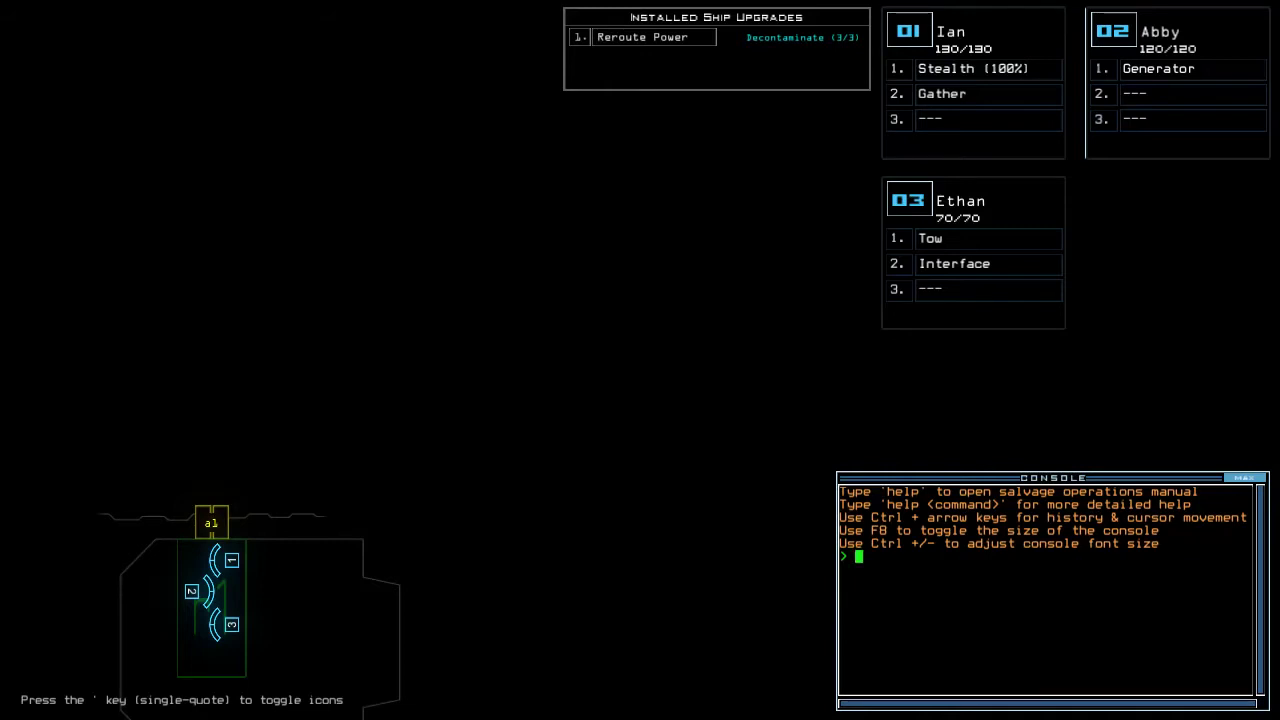
{"action": "type", "text": "alias"}
Append ' 3' to 'navigate 1 2' in the go alias, save, and check derelict status.
{"action": "key", "text": "Return"}
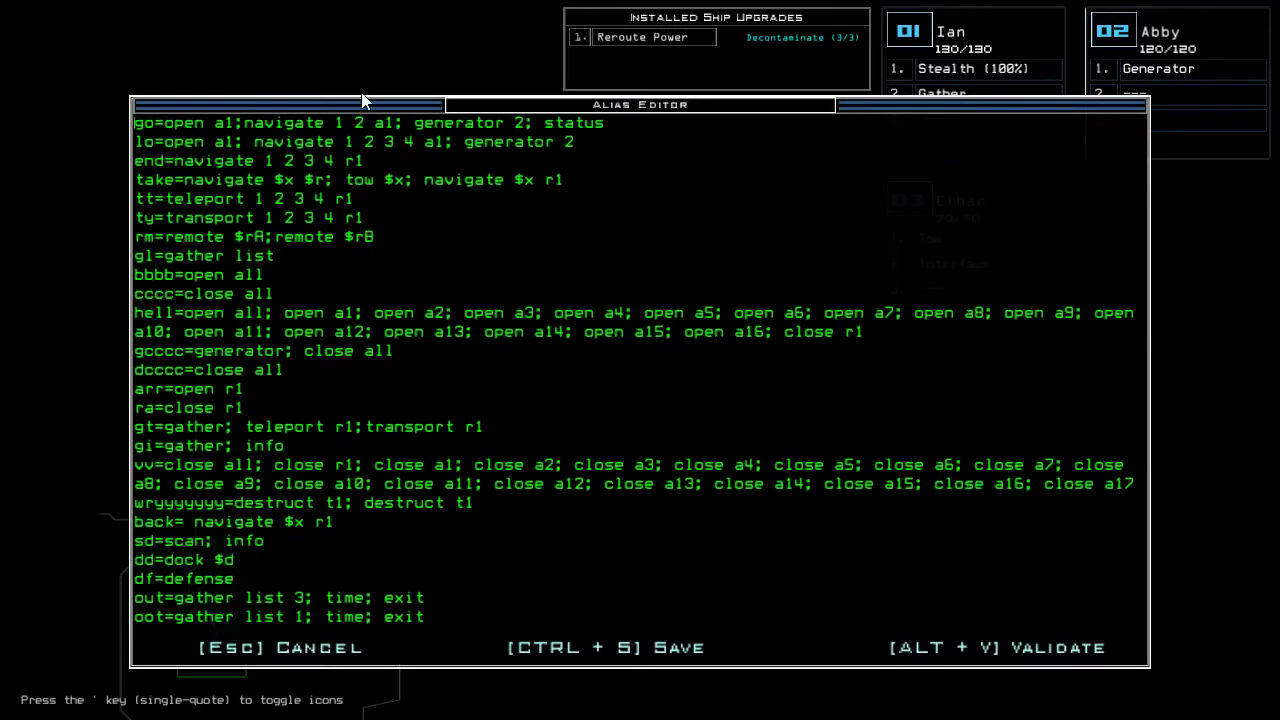
{"action": "left_click", "coordinate": [363, 122]}
{"action": "type", "text": "3"}
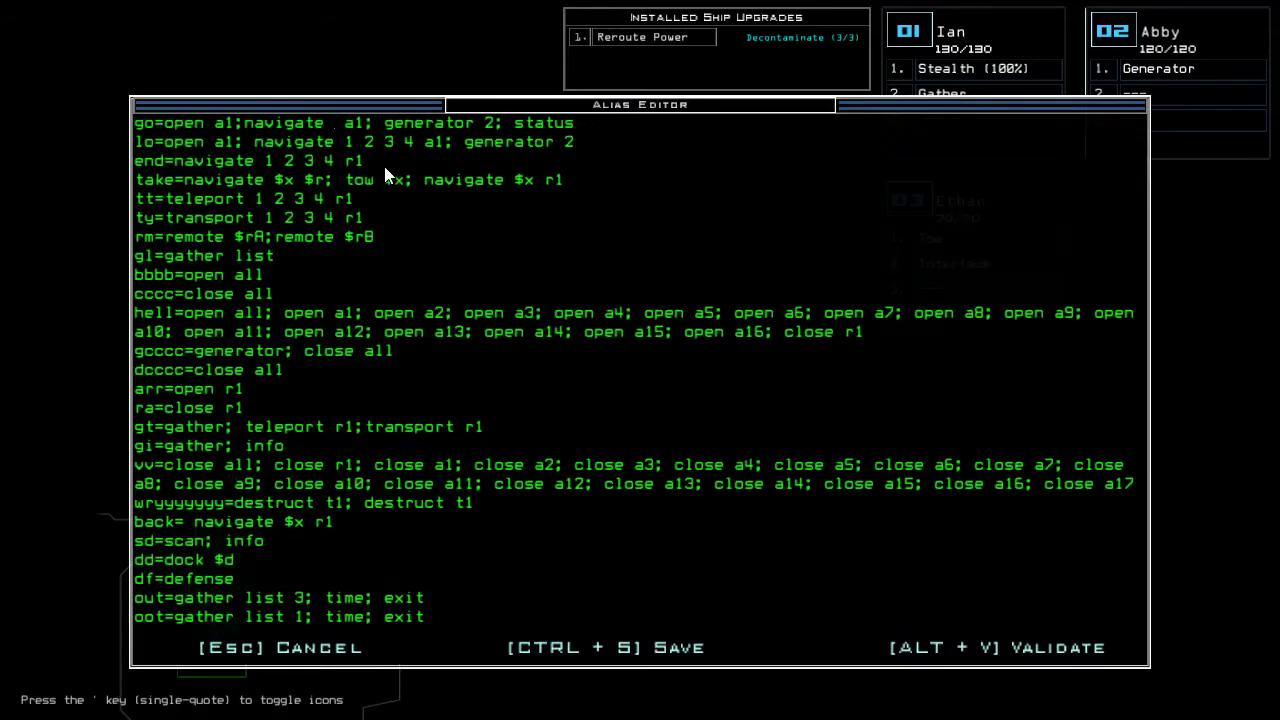
{"action": "key", "text": "ctrl+s"}
{"action": "type", "text": "status"}
{"action": "key", "text": "Return"}
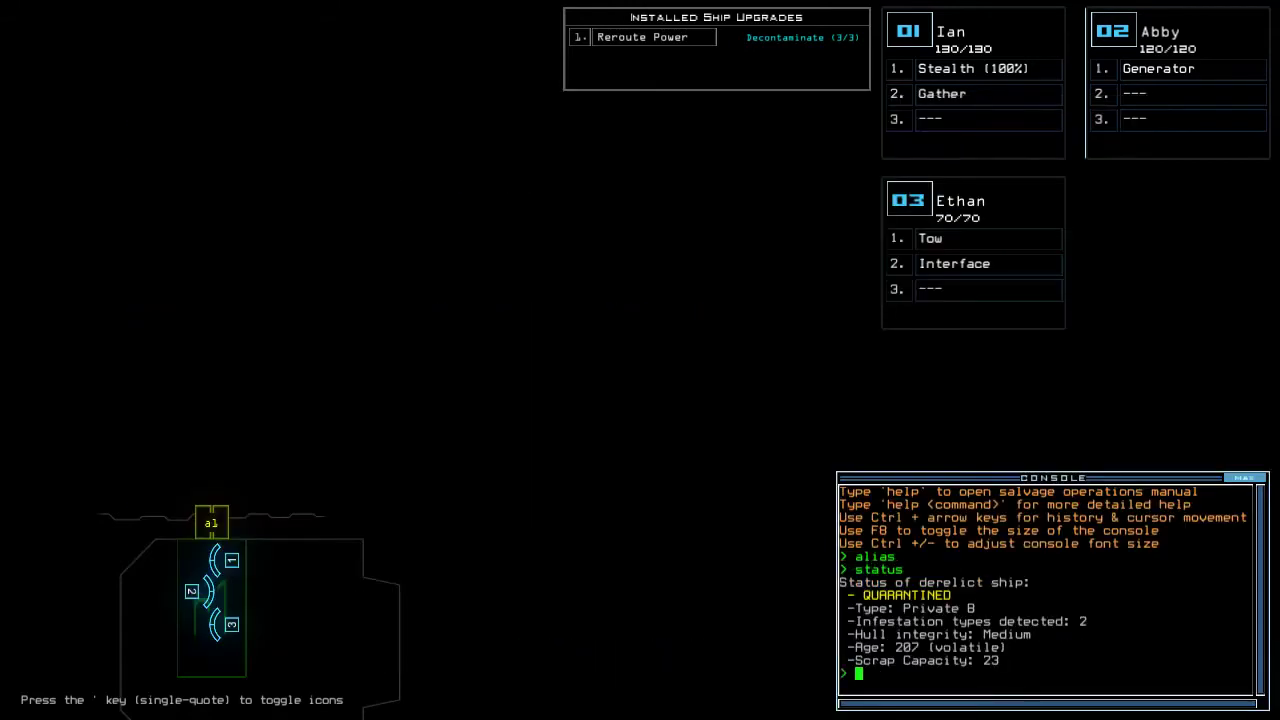
Swap the Stealth and Gather modules onto drone 03, then take control of drone 02.
{"action": "key", "text": "F8"}
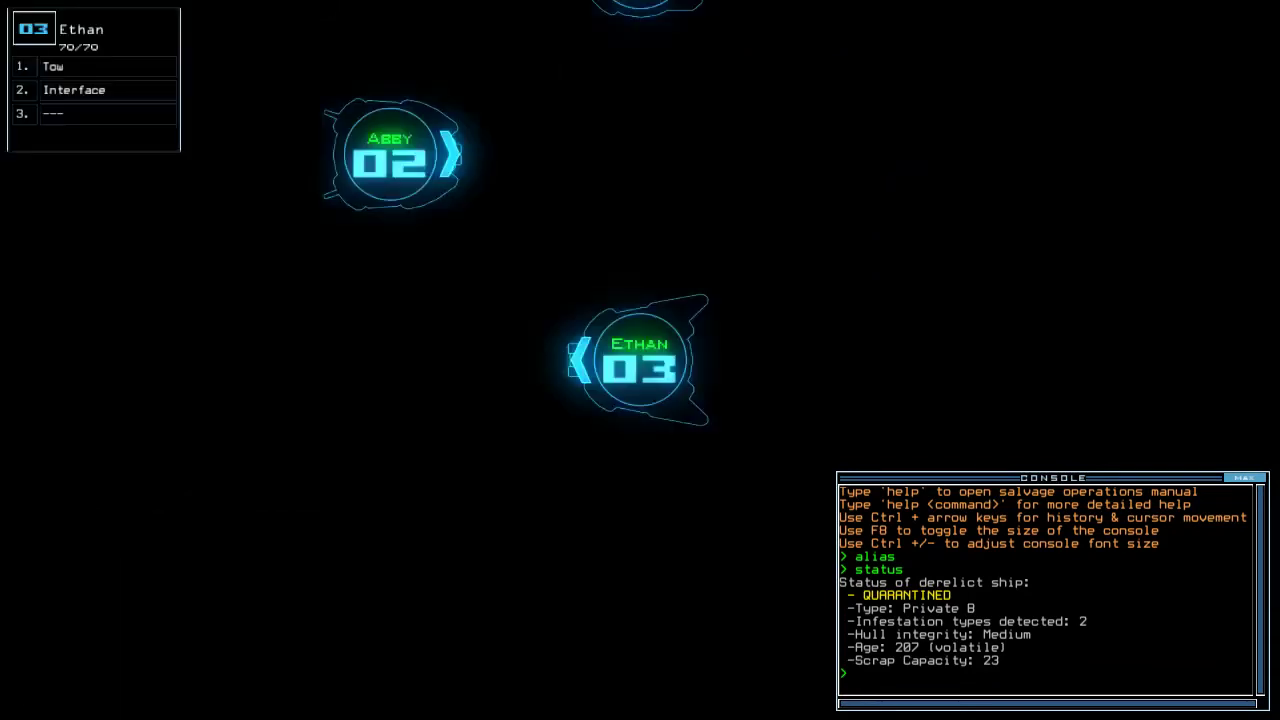
{"action": "key", "text": "Return"}
{"action": "key", "text": "Escape"}
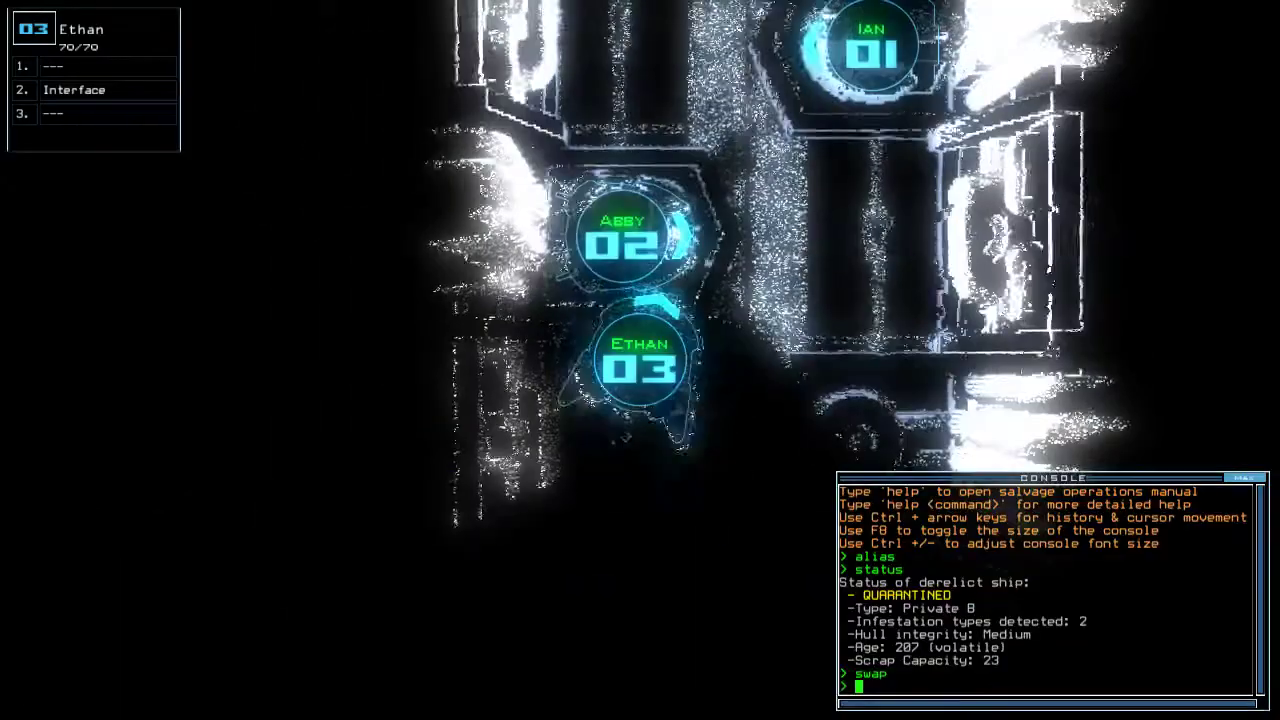
{"action": "type", "text": "swap"}
{"action": "key", "text": "Return"}
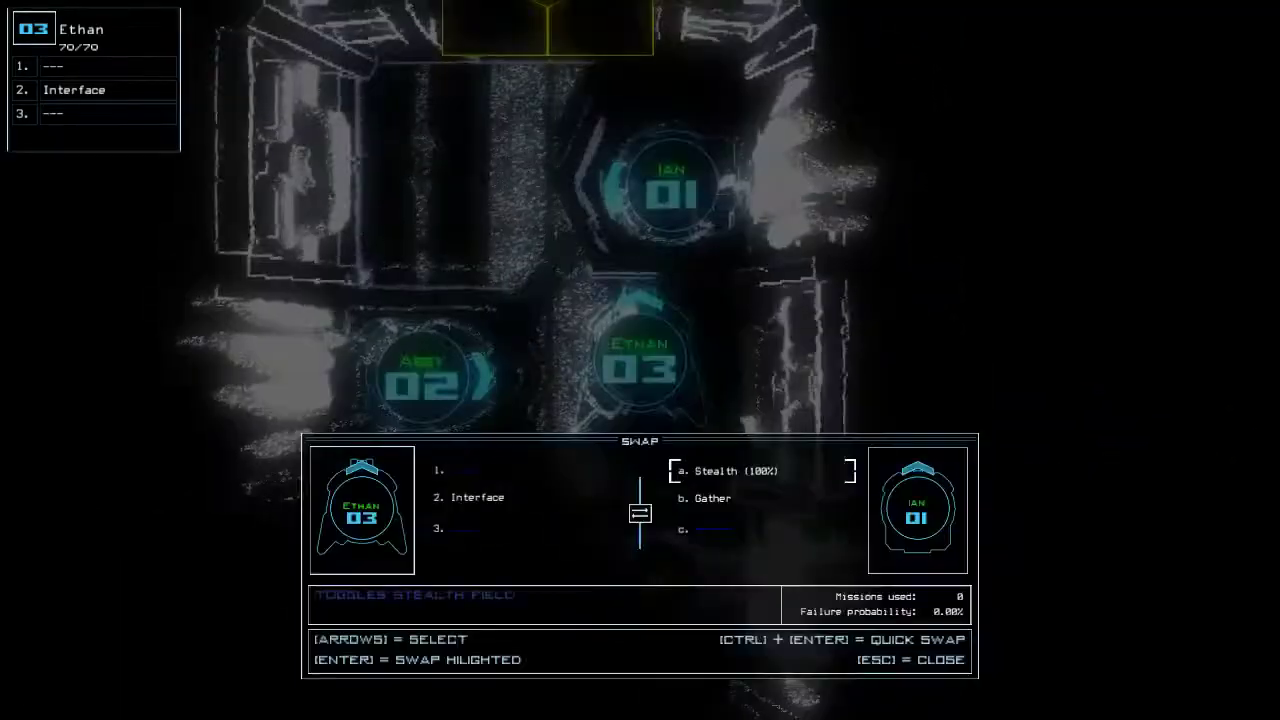
{"action": "key", "text": "Return"}
{"action": "key", "text": "Down"}
{"action": "key", "text": "Down"}
{"action": "key", "text": "Return"}
{"action": "key", "text": "Escape"}
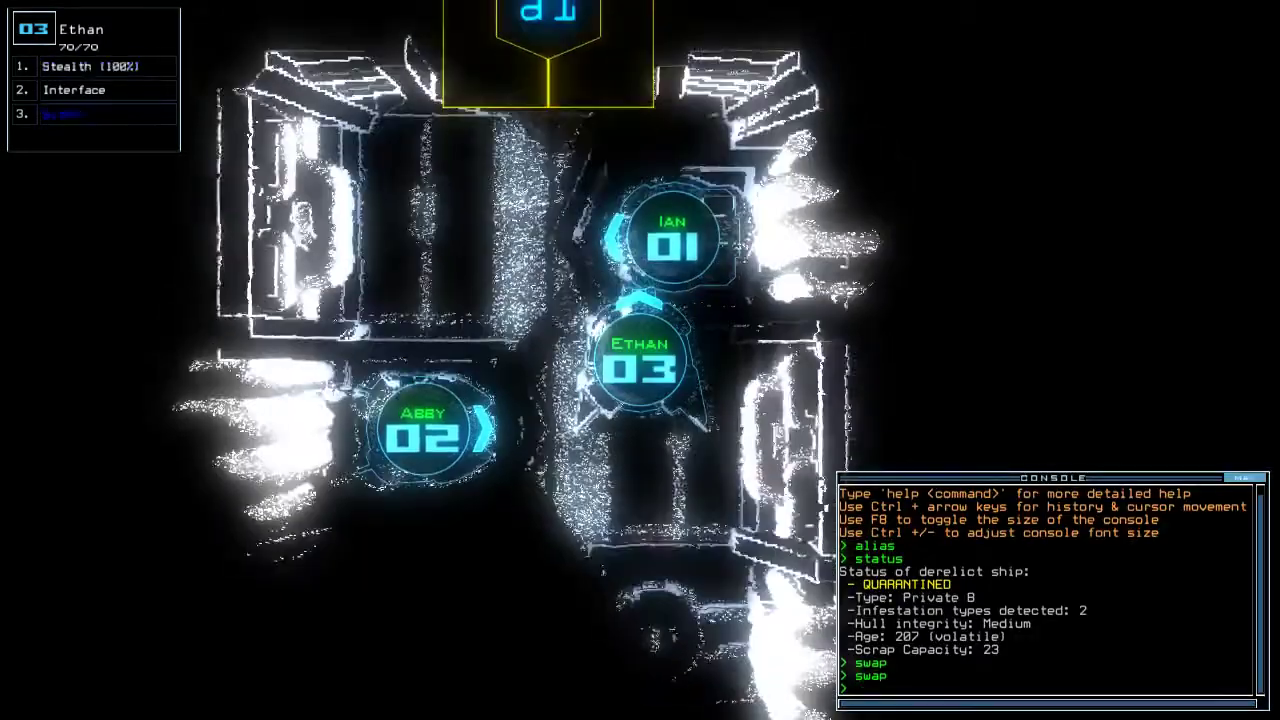
{"action": "key", "text": "2"}
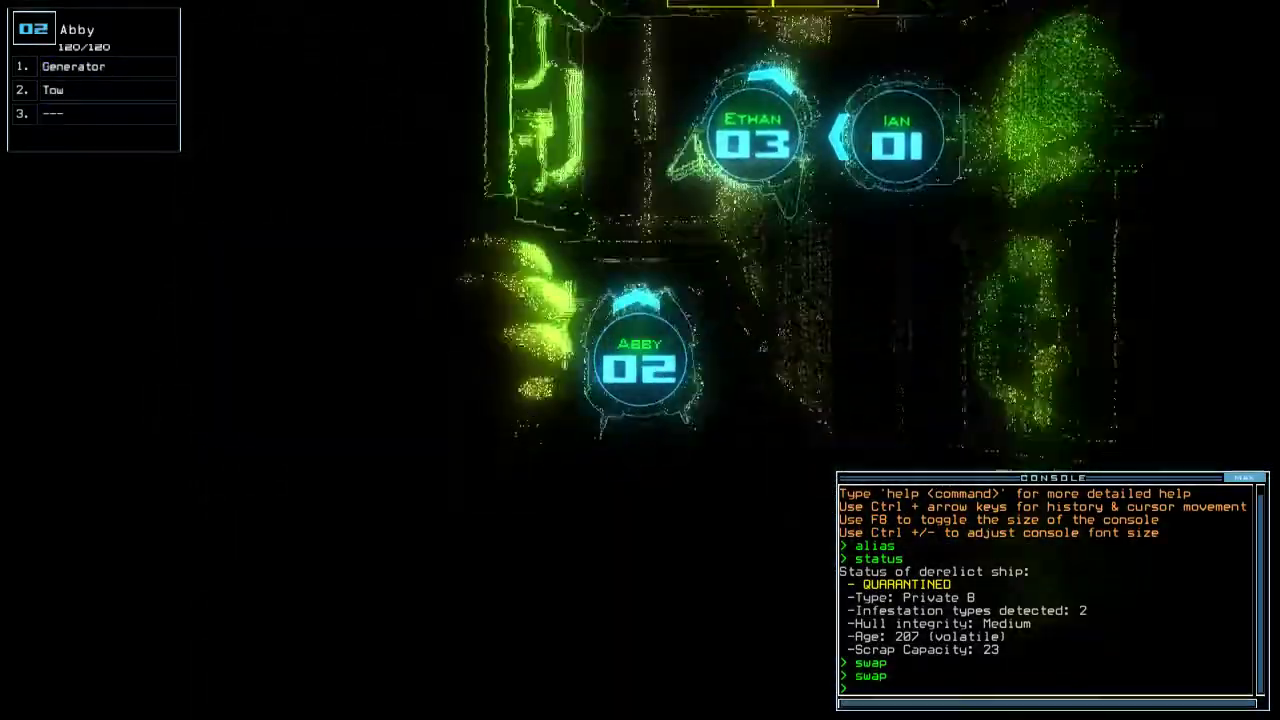
{"action": "type", "text": "13go"}
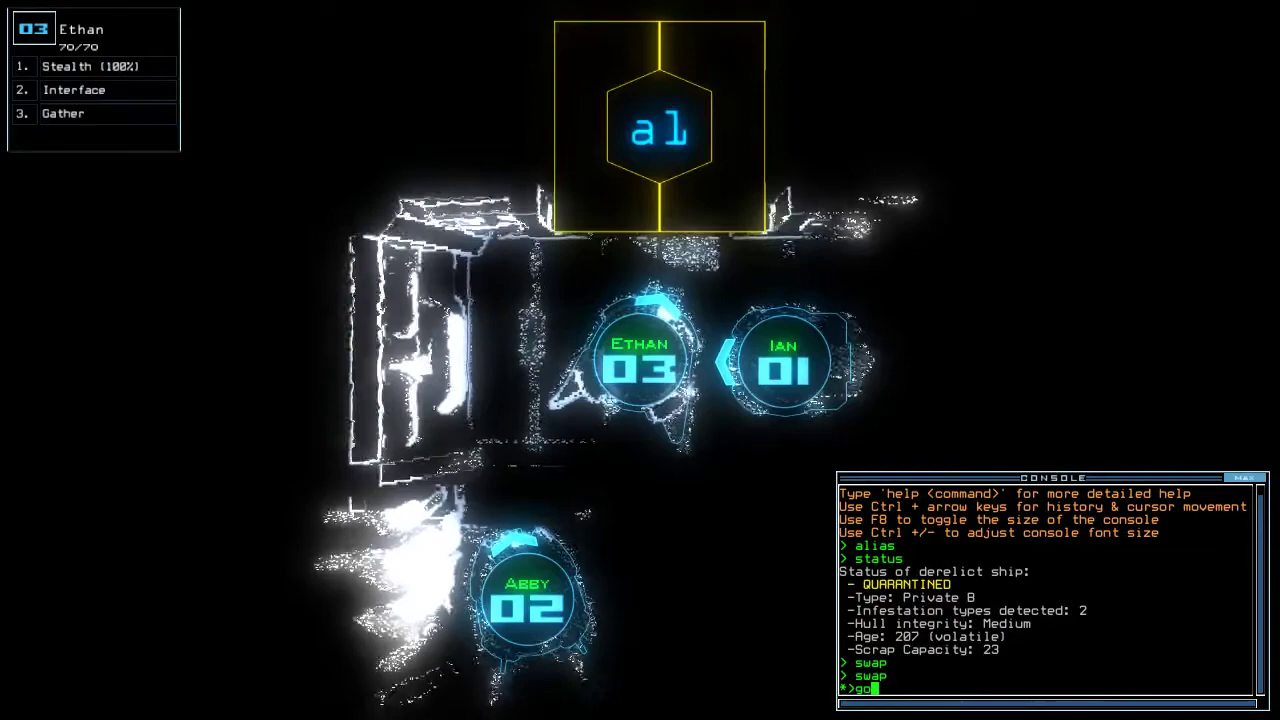
Run the go alias and open door d11 with the interface commands.
{"action": "key", "text": "Return"}
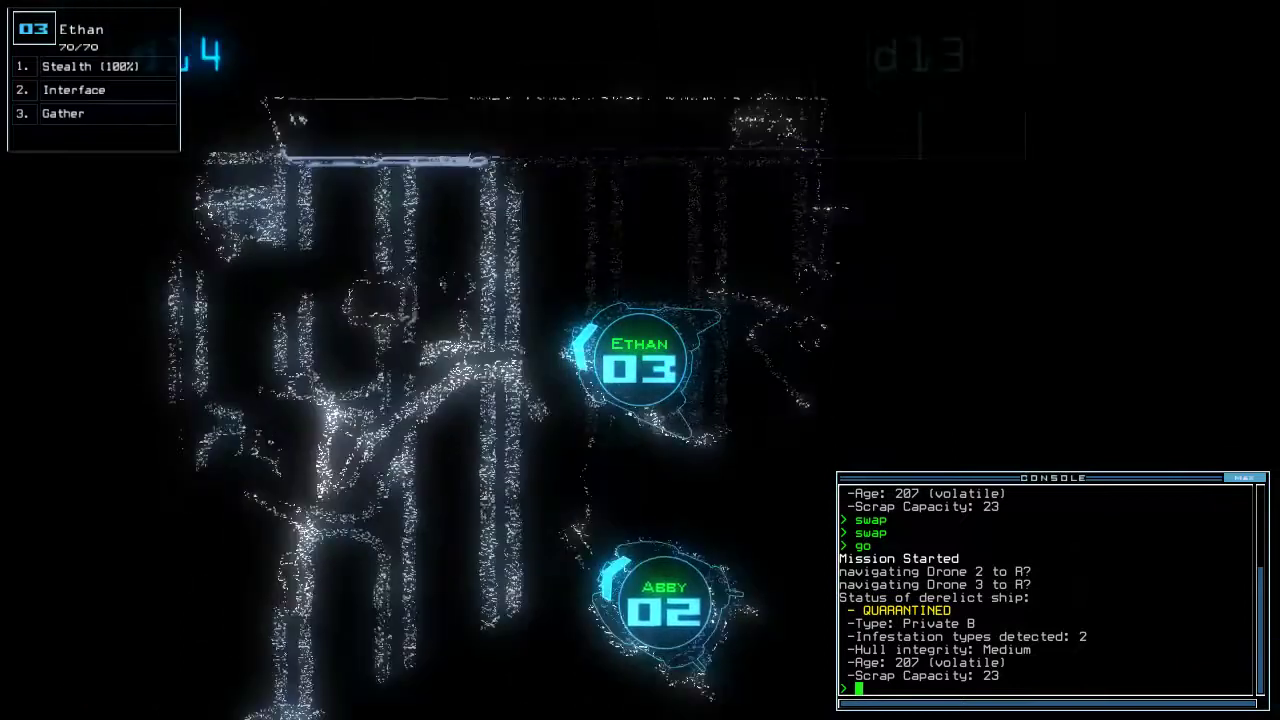
{"action": "key", "text": "Tab"}
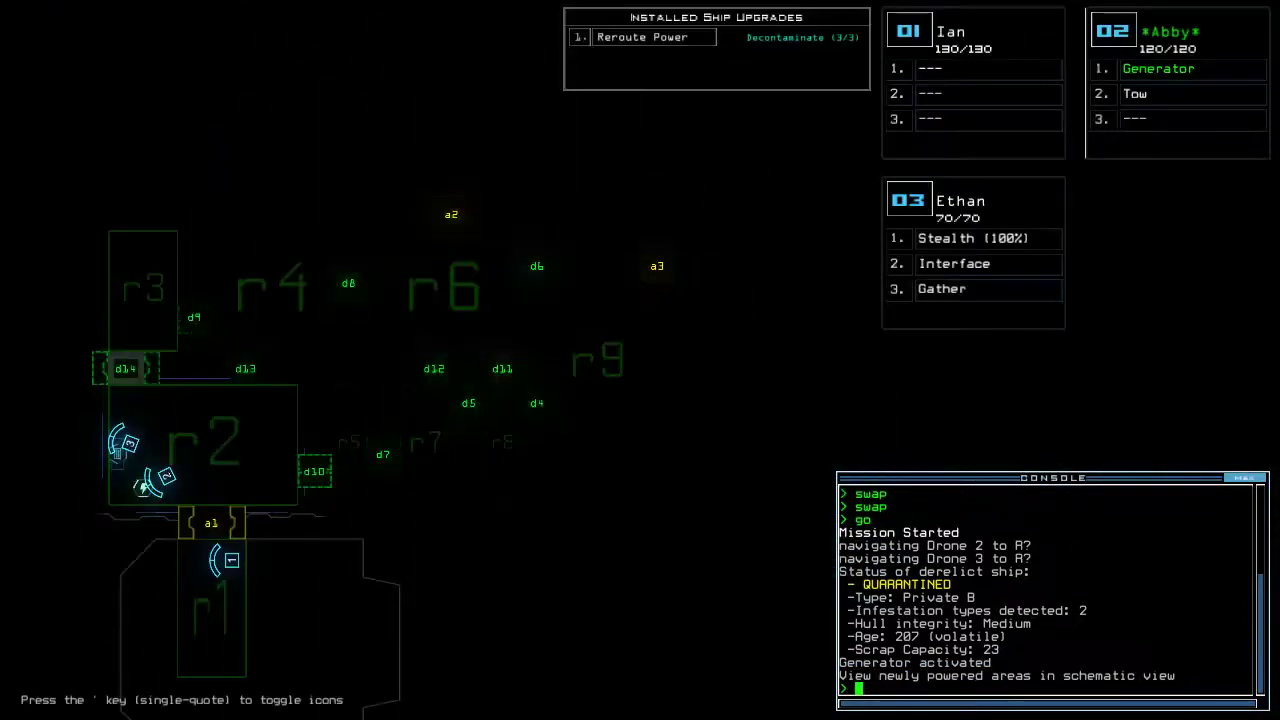
{"action": "type", "text": "d11"}
{"action": "key", "text": "Return"}
{"action": "type", "text": "rv"}
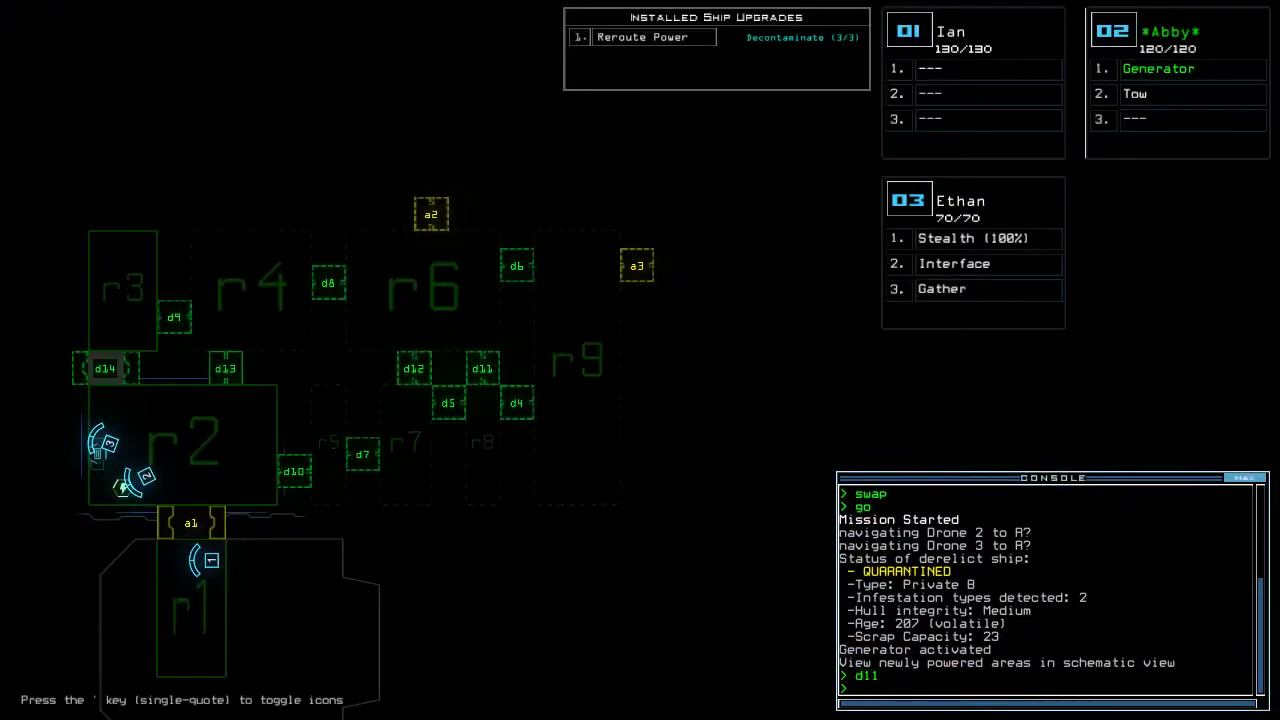
{"action": "key", "text": "Return"}
Toggle defenses on and off, then send drone 03 through d14 toward d9 under stealth.
{"action": "key", "text": "Return"}
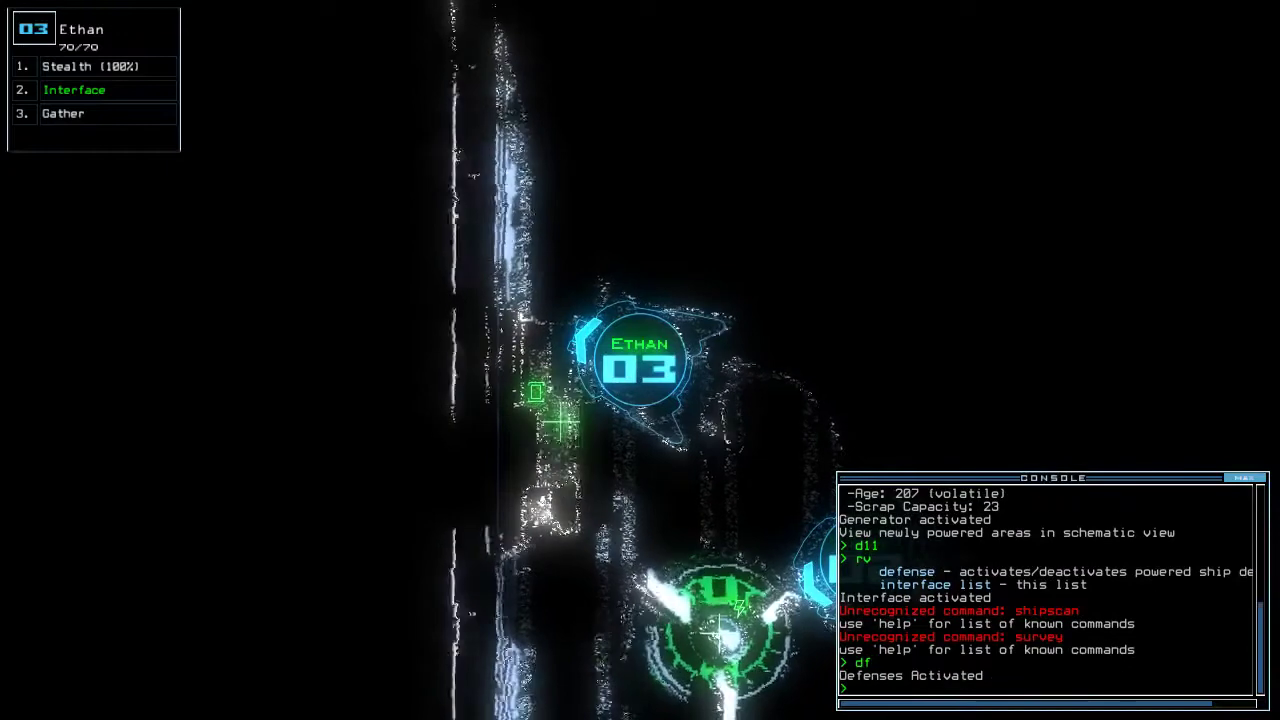
{"action": "type", "text": "df"}
{"action": "key", "text": "Return"}
{"action": "key", "text": "space"}
{"action": "key", "text": "space"}
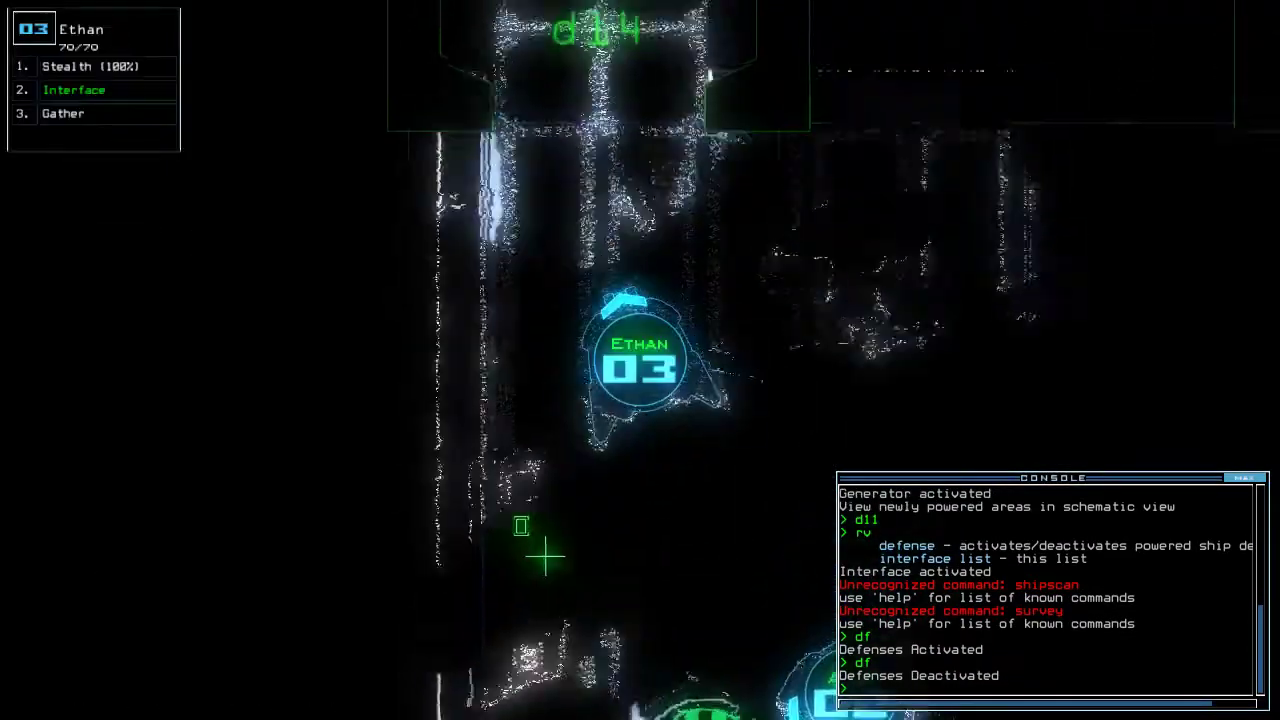
{"action": "key", "text": "Escape"}
{"action": "type", "text": "wd14"}
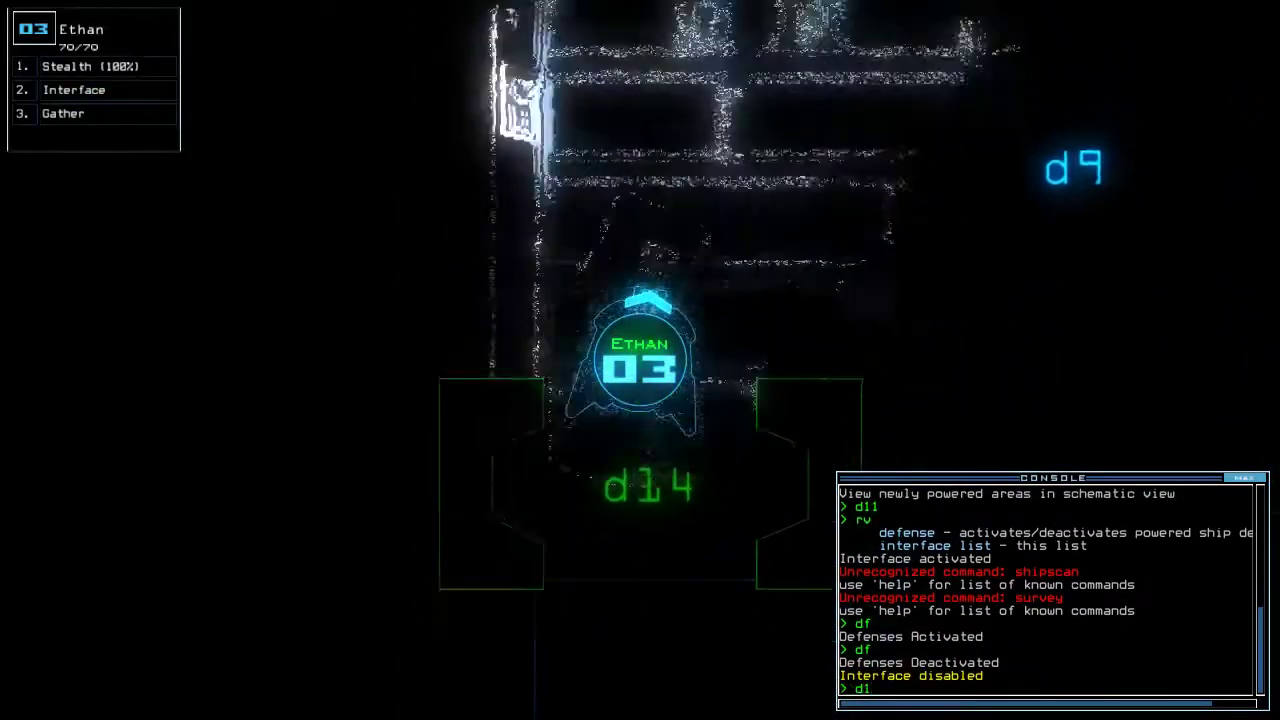
{"action": "key", "text": "Return"}
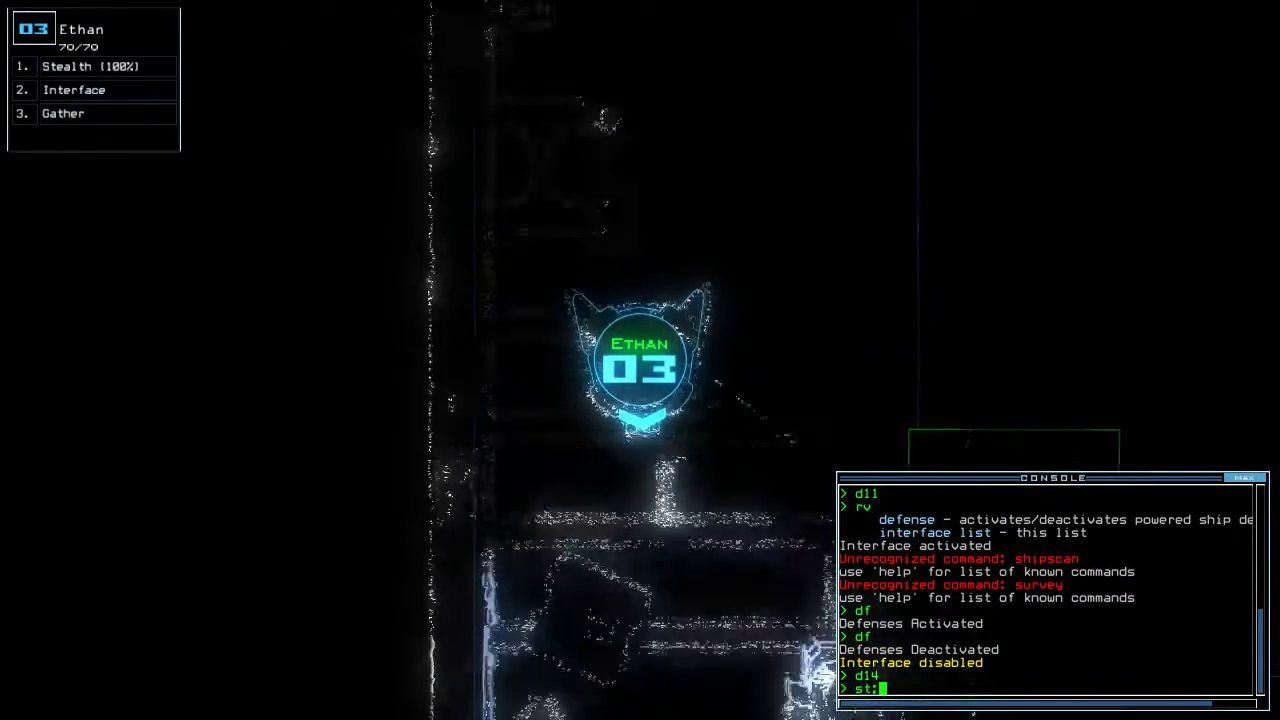
{"action": "type", "text": "st;d9"}
{"action": "key", "text": "Return"}
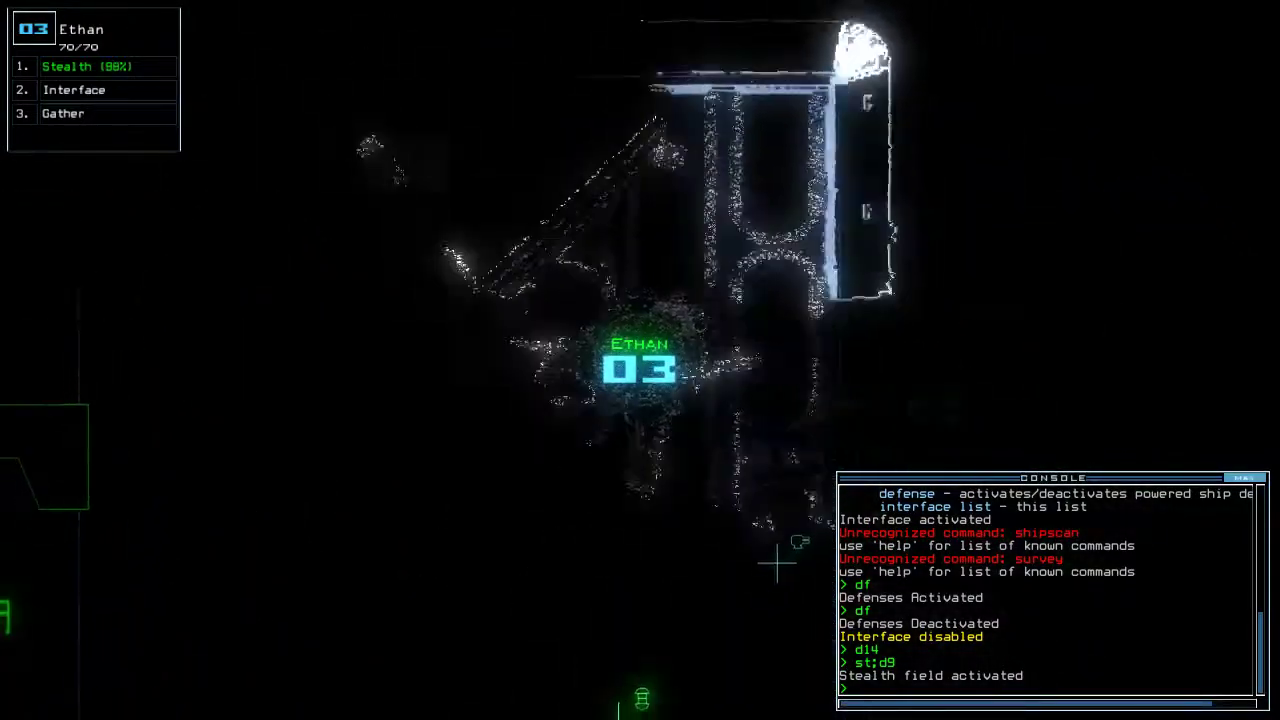
{"action": "type", "text": "g"}
Gather 1 J-Fuel, move drone 03 cloaked through d8 and d12, and gather scrap.
{"action": "key", "text": "Return"}
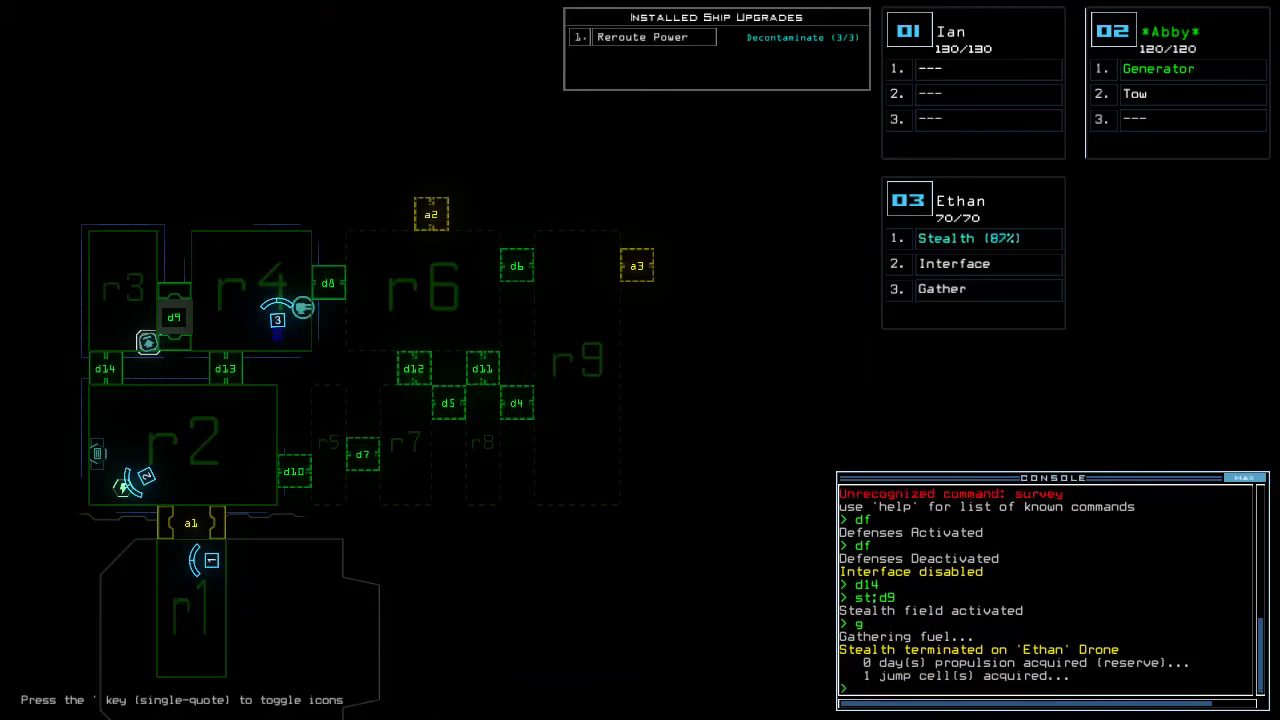
{"action": "type", "text": "st;d"}
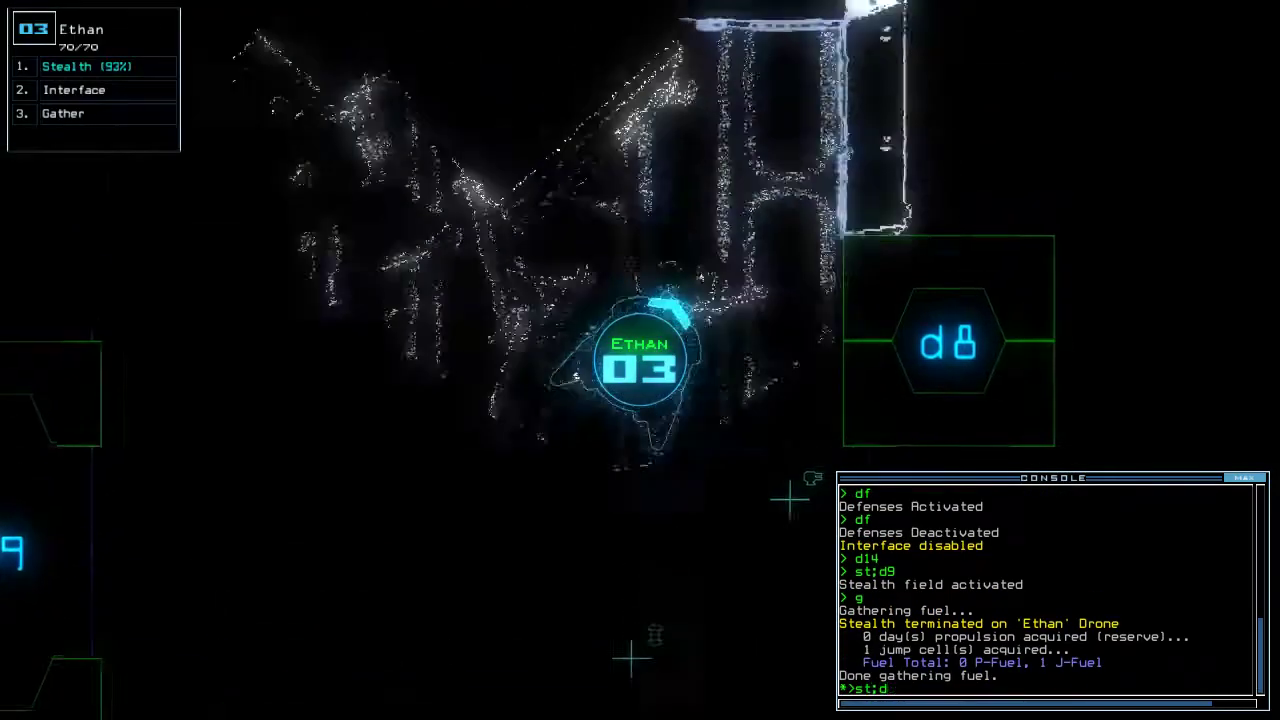
{"action": "type", "text": "8"}
{"action": "key", "text": "Return"}
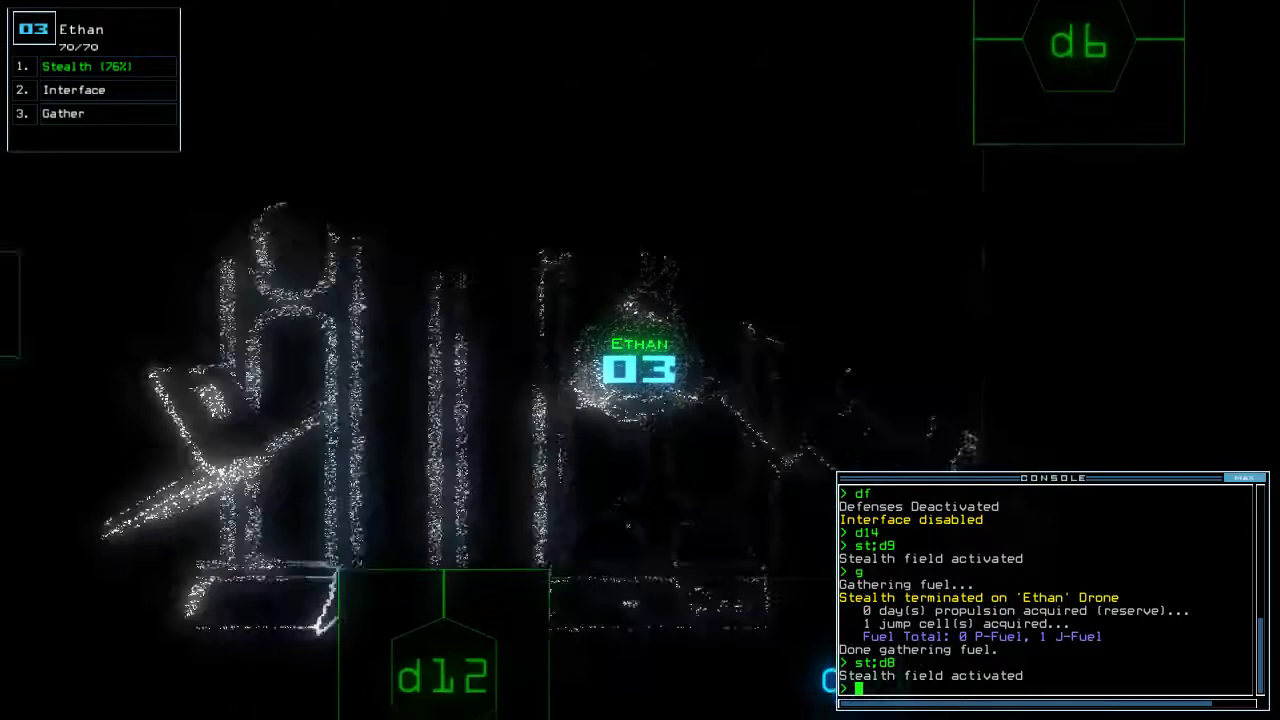
{"action": "type", "text": "d12"}
{"action": "key", "text": "Return"}
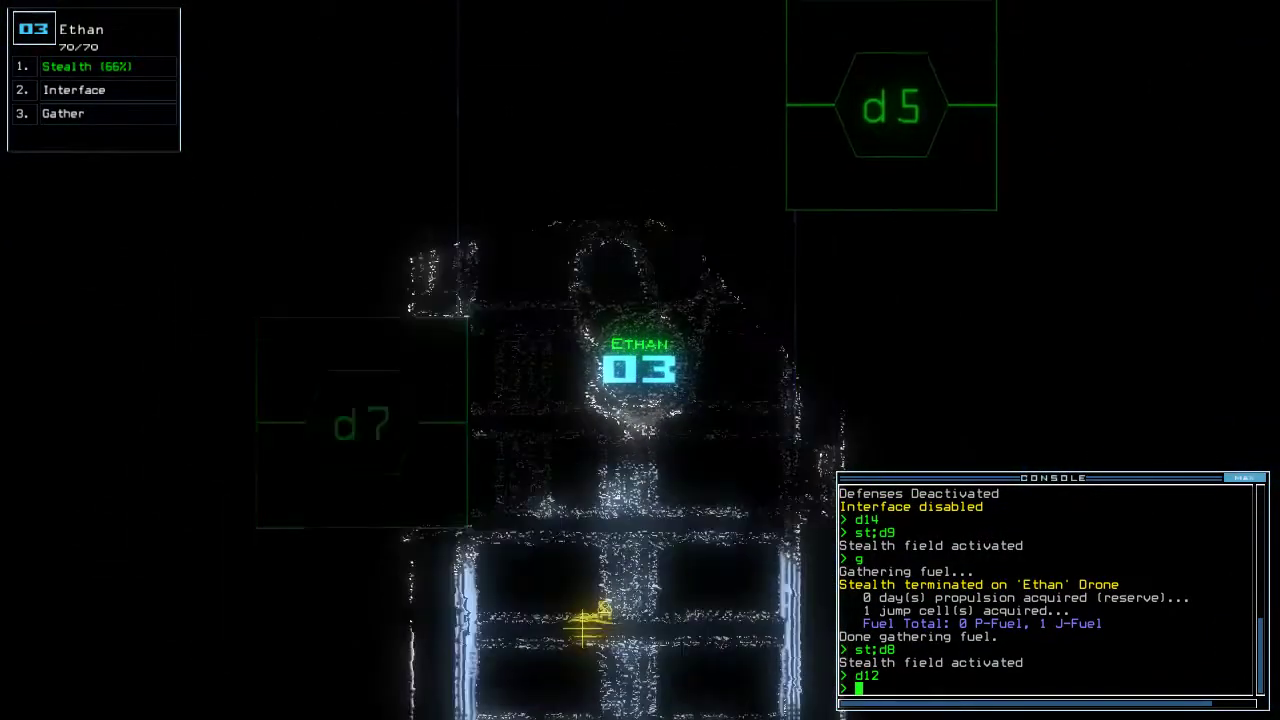
{"action": "type", "text": "g"}
{"action": "key", "text": "Return"}
{"action": "type", "text": "st;d"}
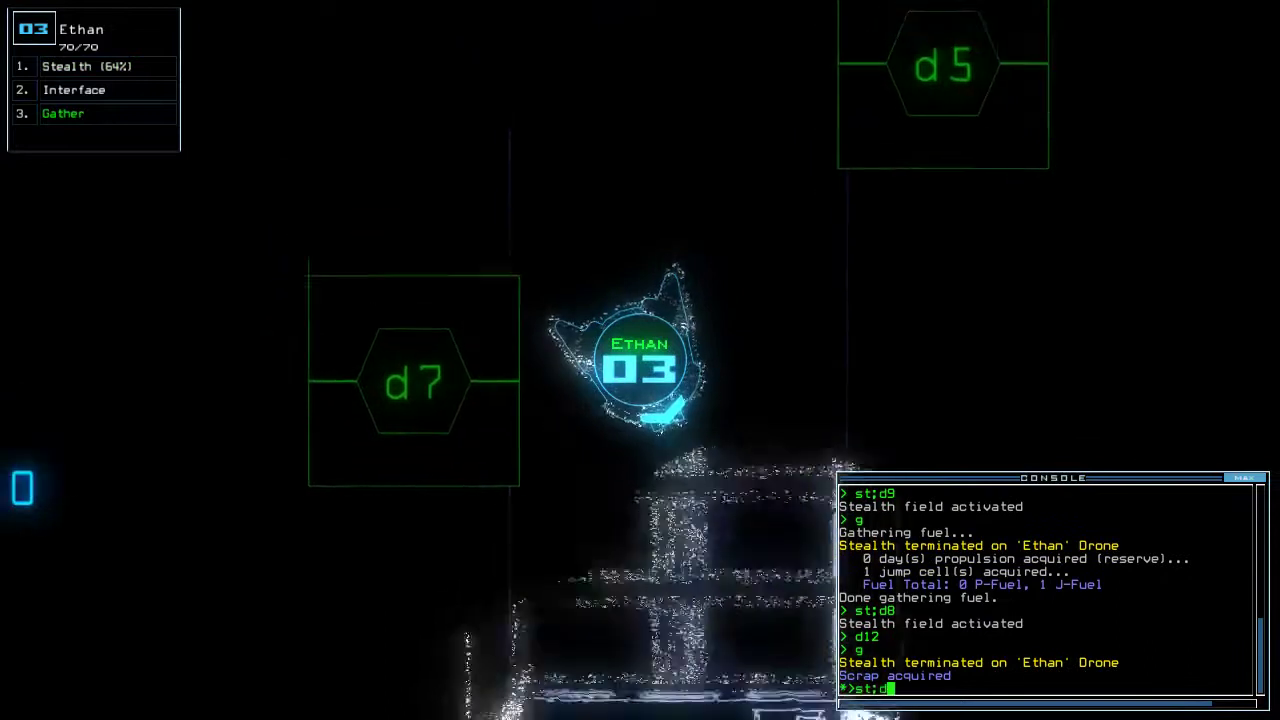
{"action": "type", "text": "5"}
Cloak drone 03, open doors d5 and d4, and collect several loads of scrap.
{"action": "key", "text": "Return"}
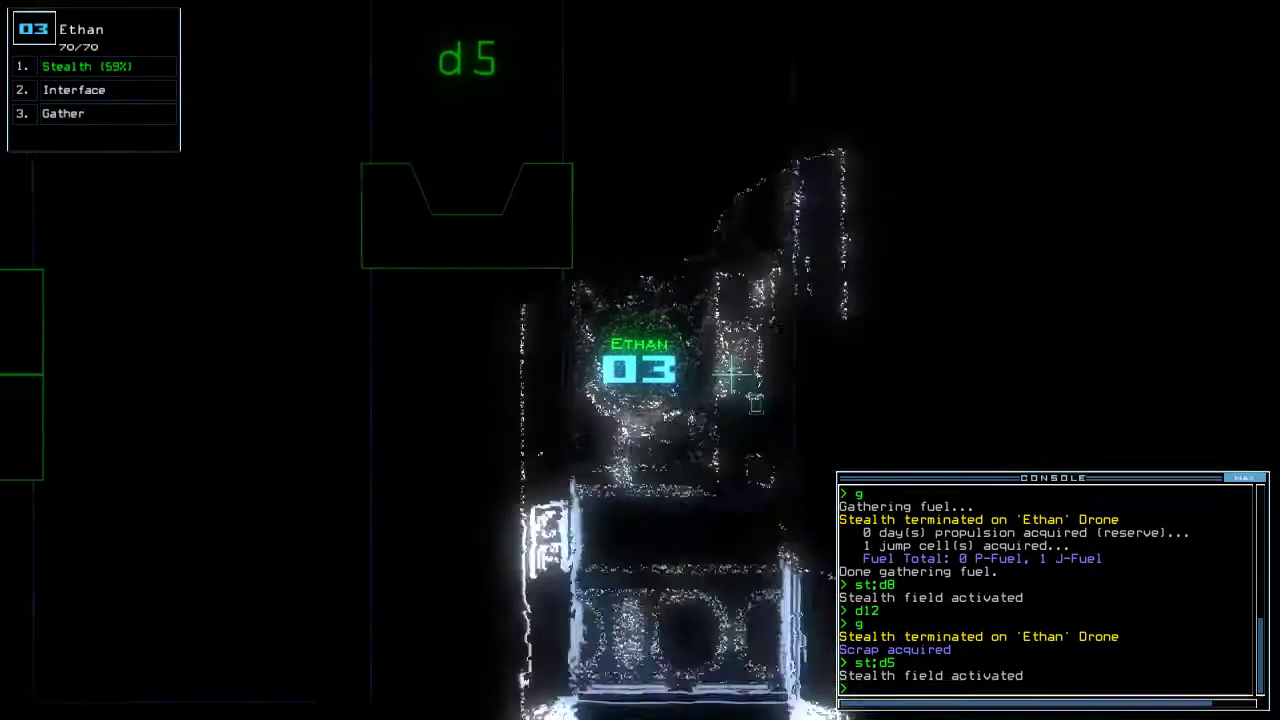
{"action": "type", "text": "d4"}
{"action": "key", "text": "Return"}
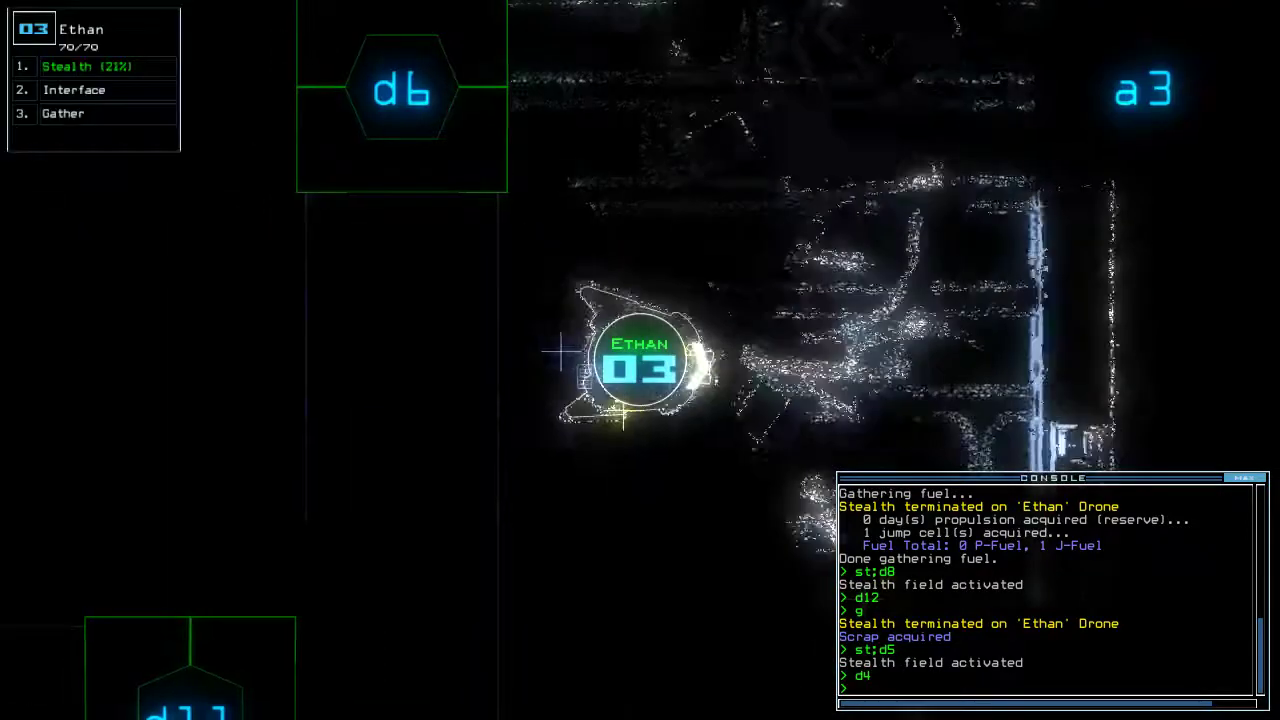
{"action": "key", "text": "space"}
{"action": "key", "text": "space"}
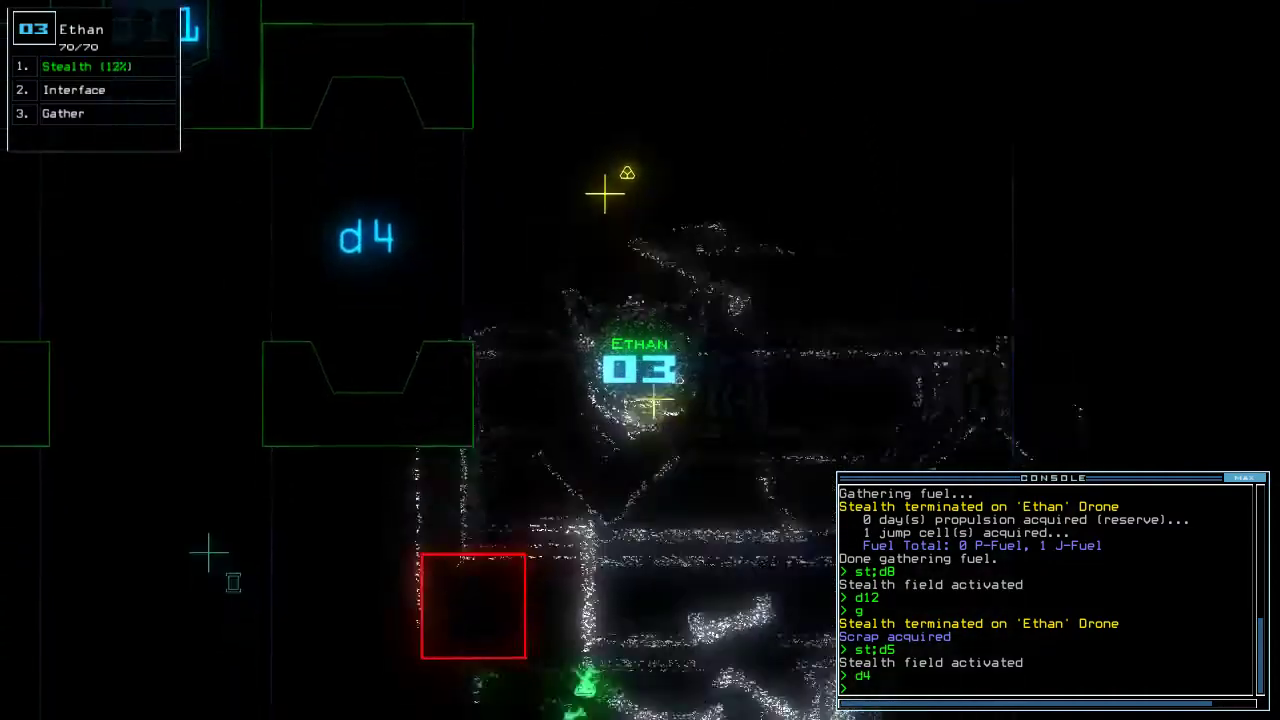
{"action": "type", "text": "g"}
{"action": "key", "text": "Return"}
{"action": "type", "text": "g"}
{"action": "key", "text": "Return"}
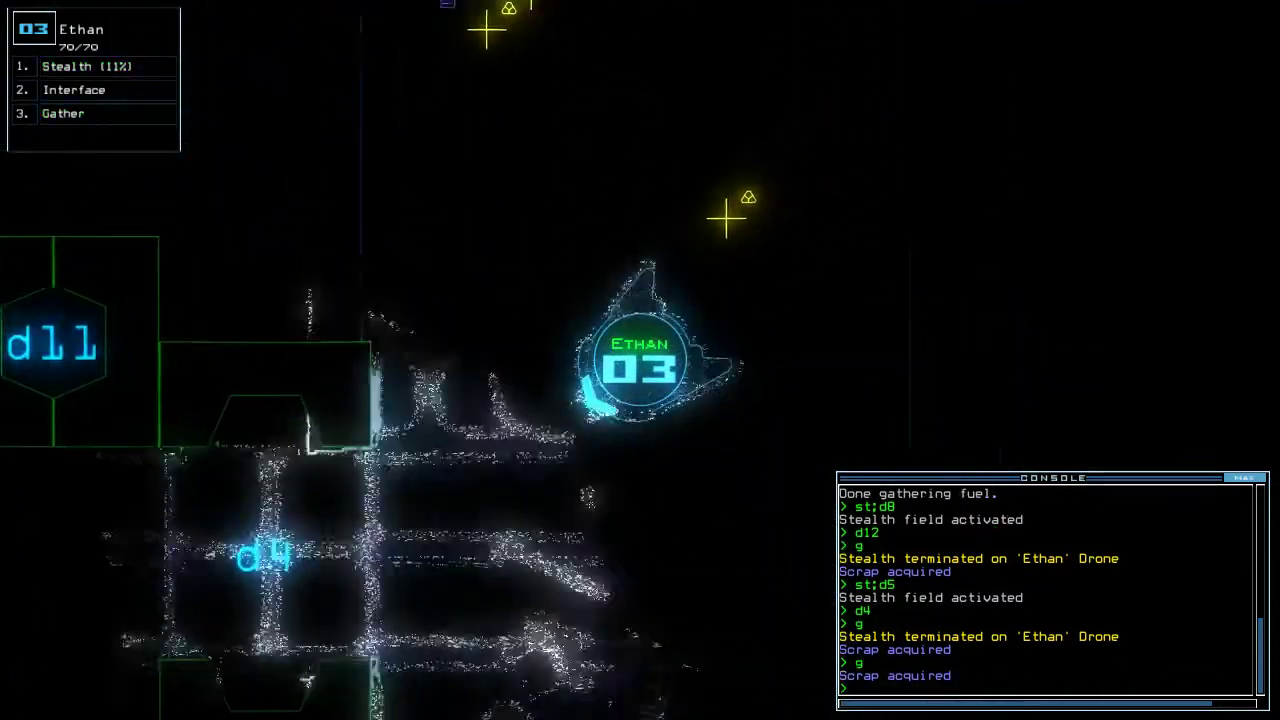
{"action": "type", "text": "g"}
{"action": "key", "text": "Return"}
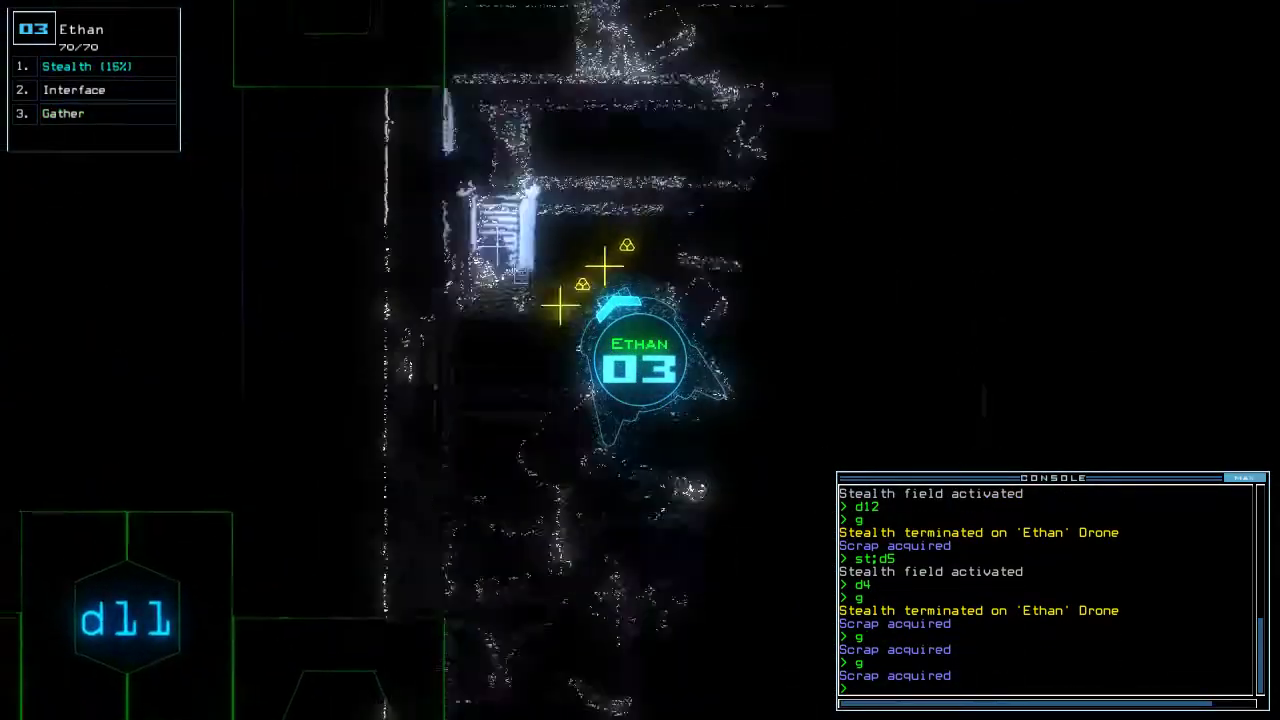
{"action": "type", "text": "g"}
{"action": "key", "text": "Return"}
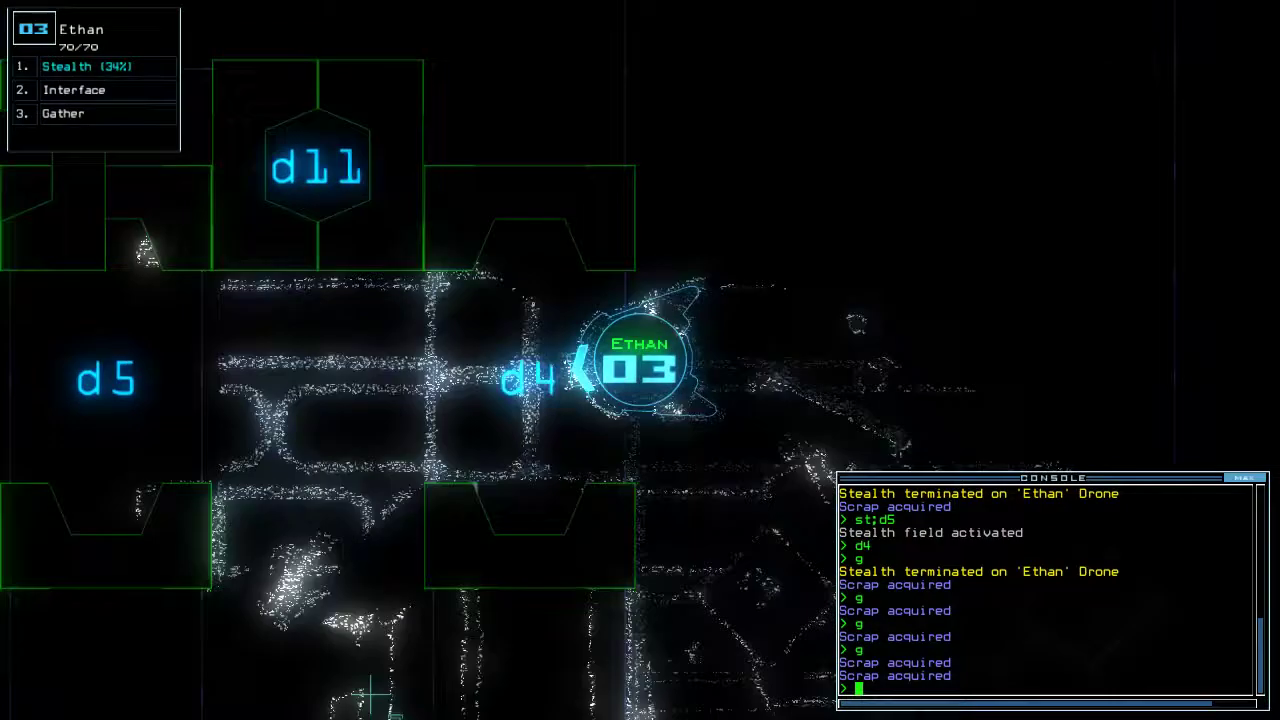
{"action": "type", "text": "d4"}
Operate doors d4 and d8 and turn off drone 03's stealth field.
{"action": "key", "text": "Return"}
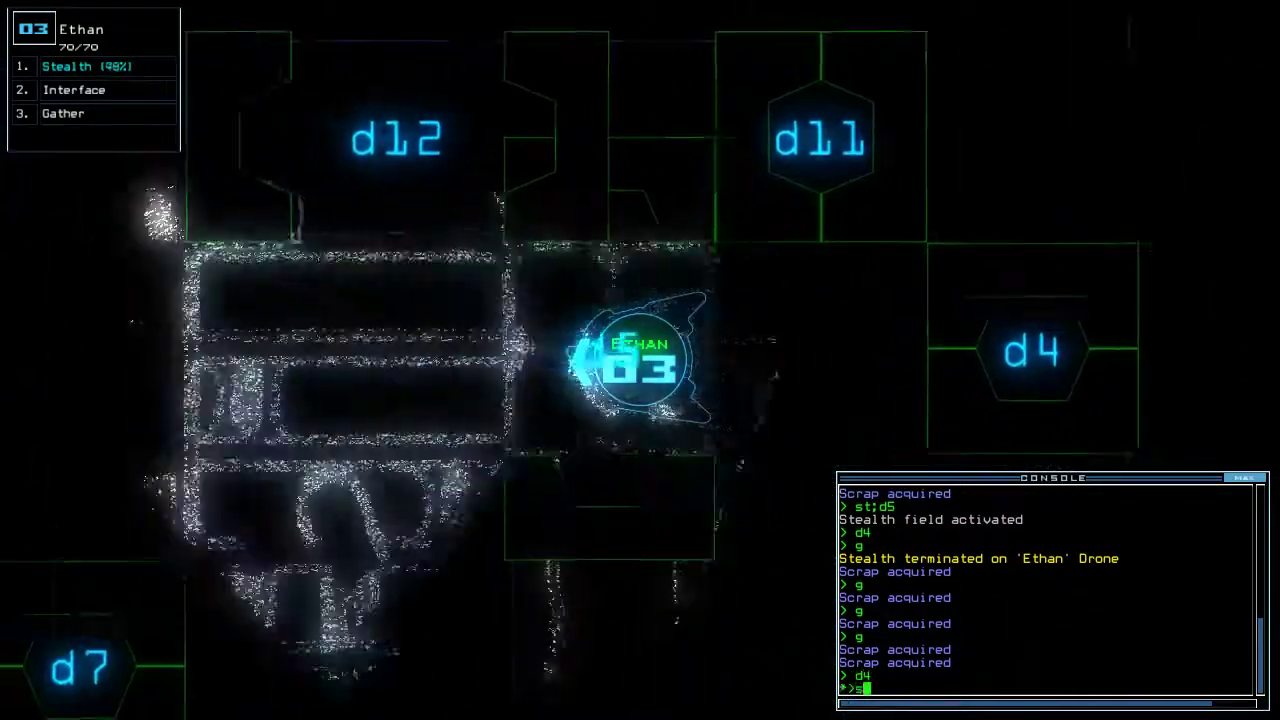
{"action": "type", "text": "st;d7"}
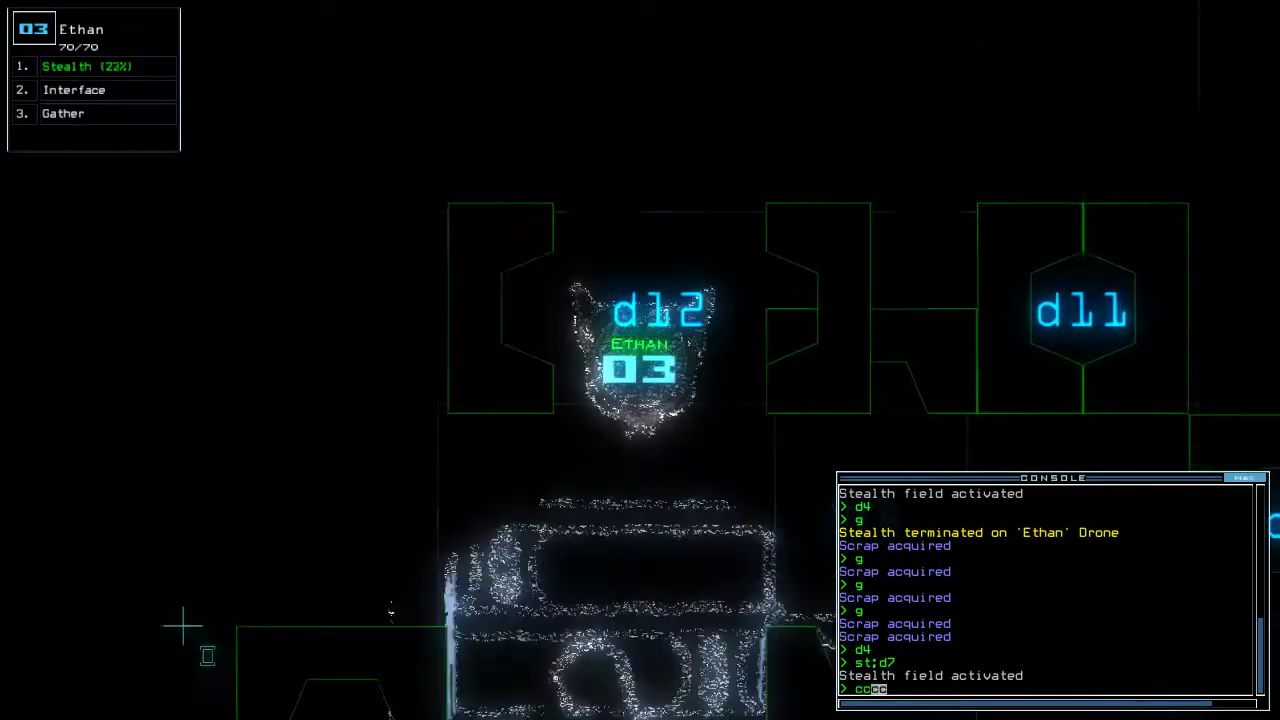
{"action": "type", "text": "cc"}
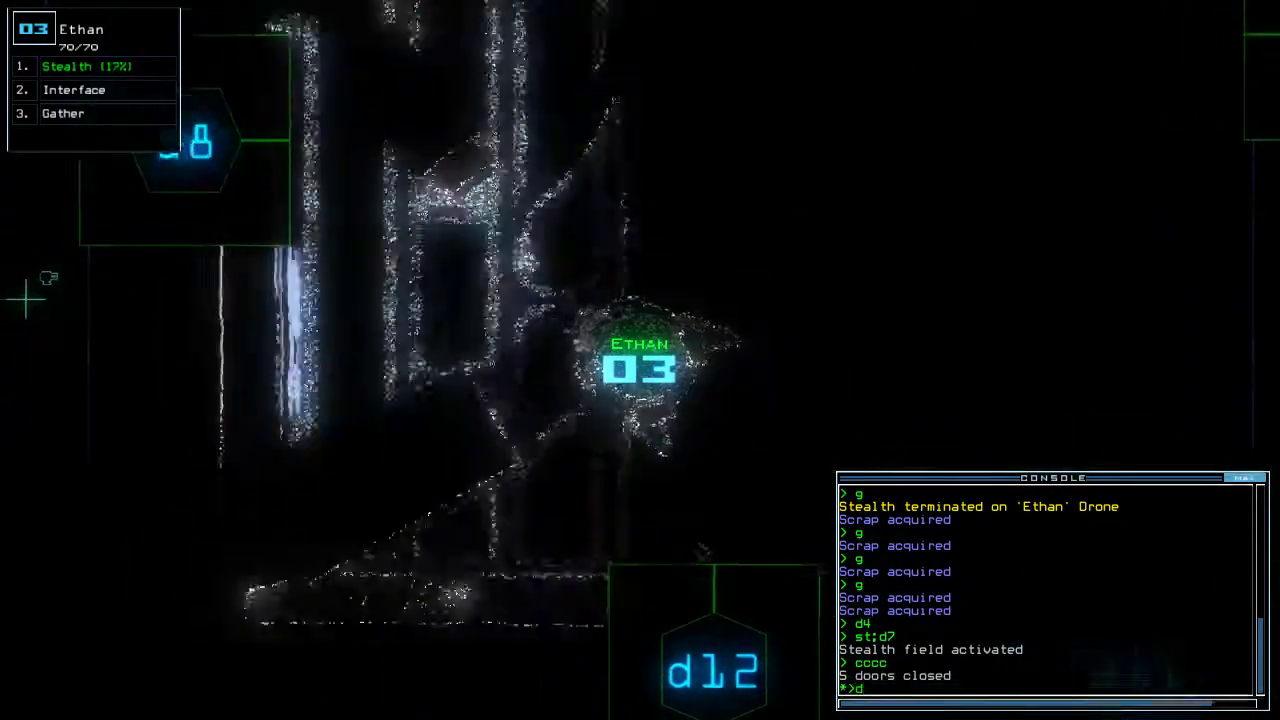
{"action": "type", "text": "d8"}
{"action": "key", "text": "Return"}
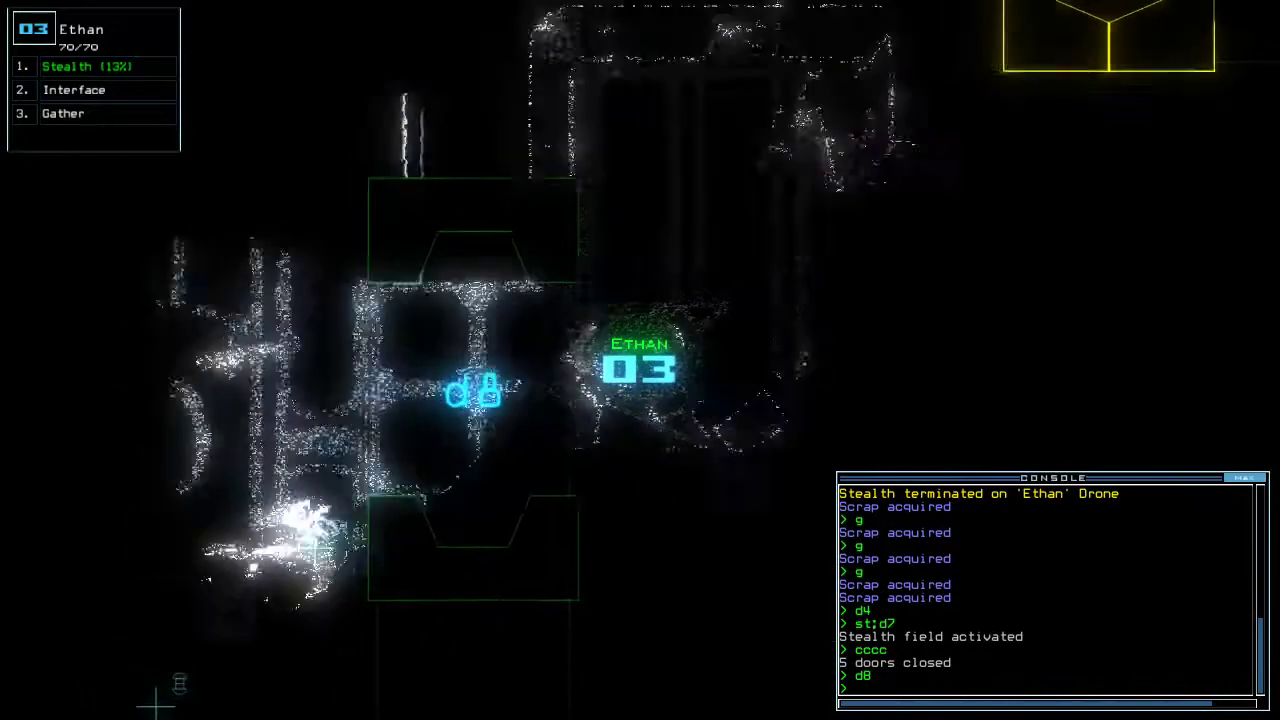
{"action": "type", "text": "st"}
{"action": "key", "text": "Return"}
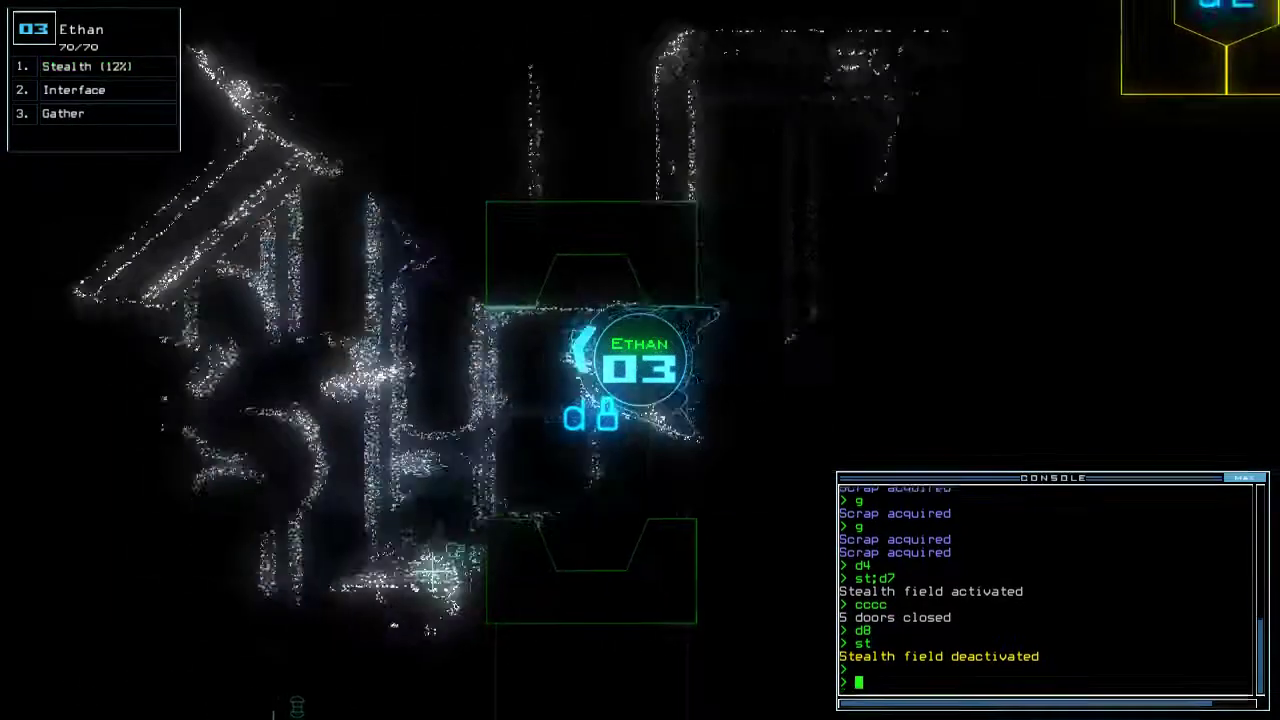
{"action": "type", "text": "d8"}
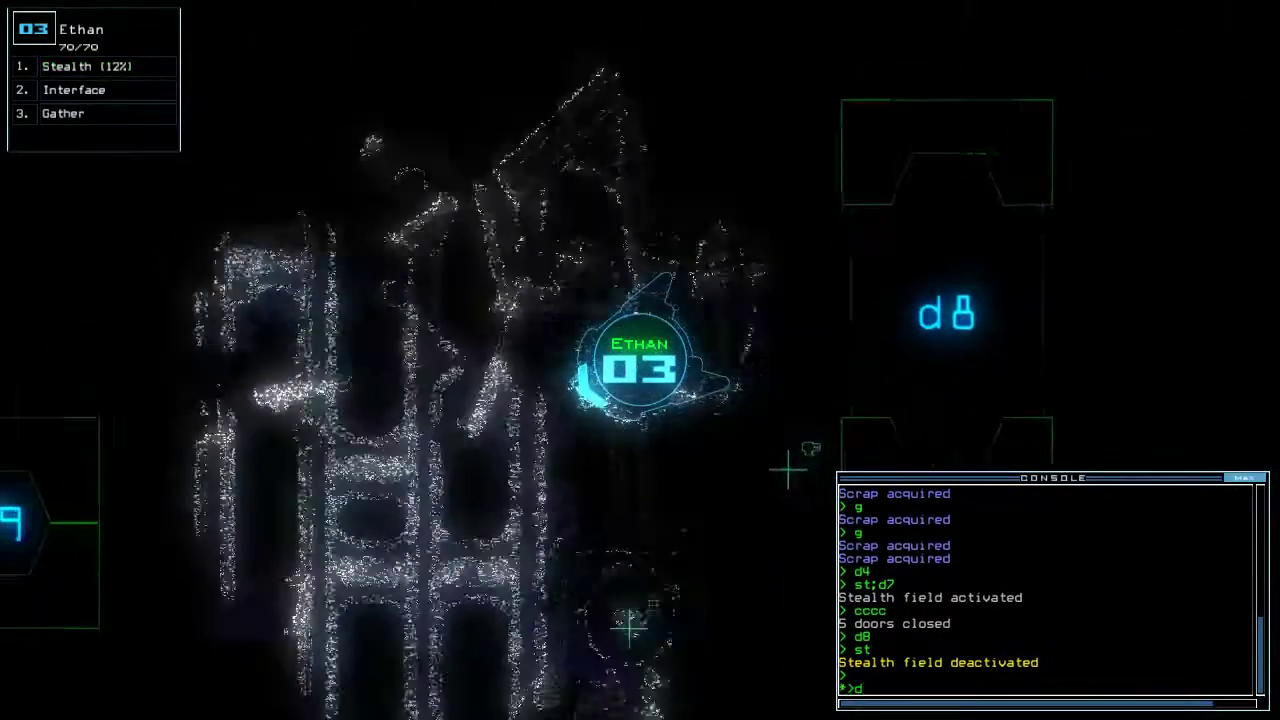
{"action": "key", "text": "Return"}
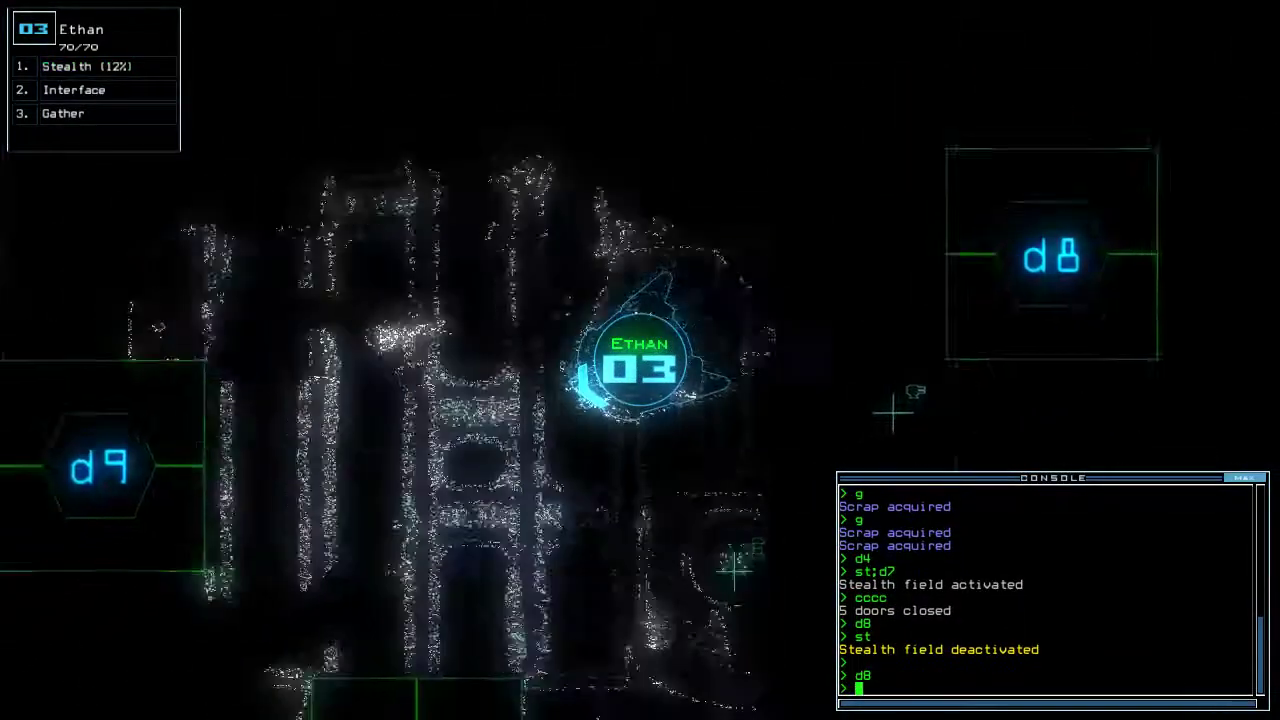
Check the schematic map, then switch to drone 02 and leave with the salvage.
{"action": "key", "text": "space"}
{"action": "type", "text": "take 2 r3"}
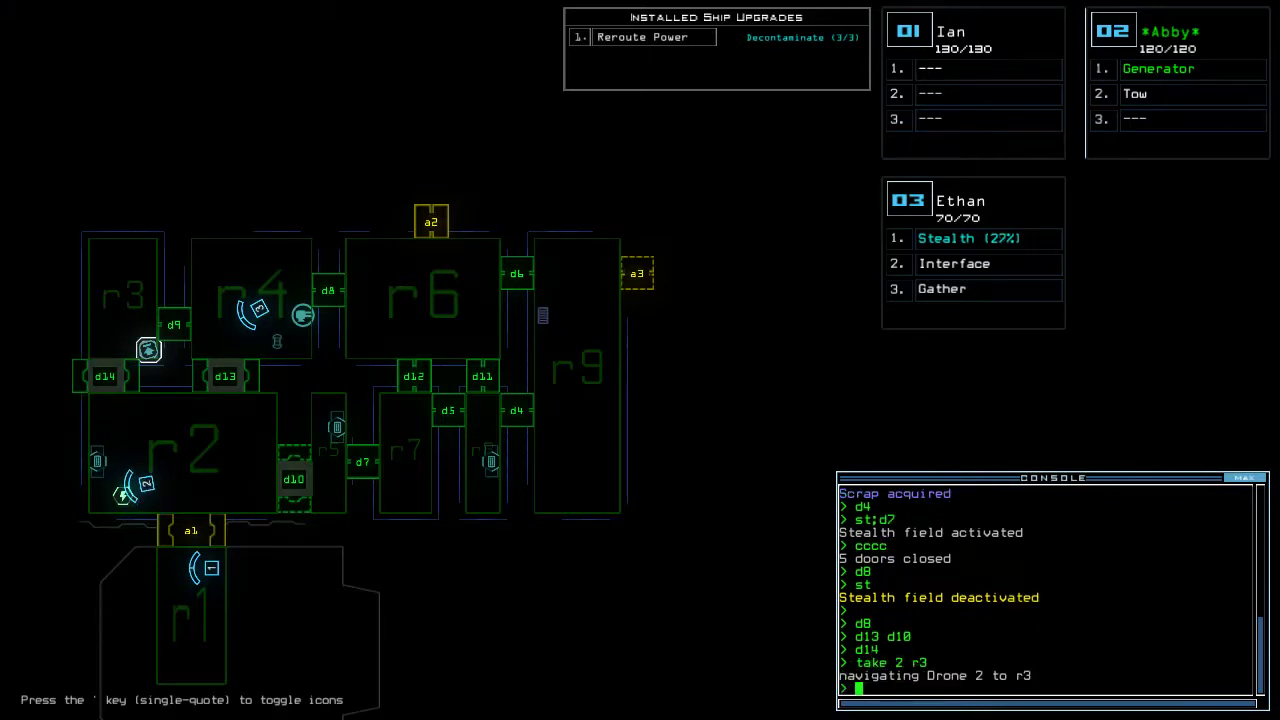
{"action": "key", "text": "space"}
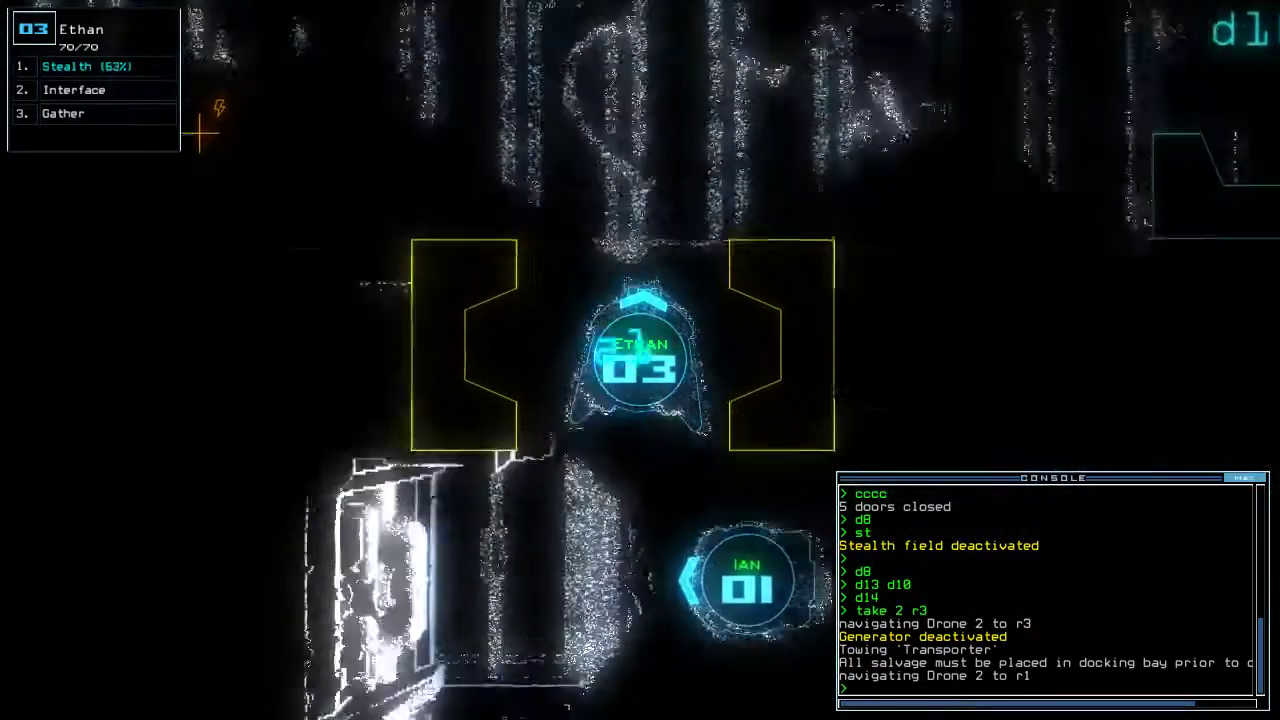
{"action": "key", "text": "2"}
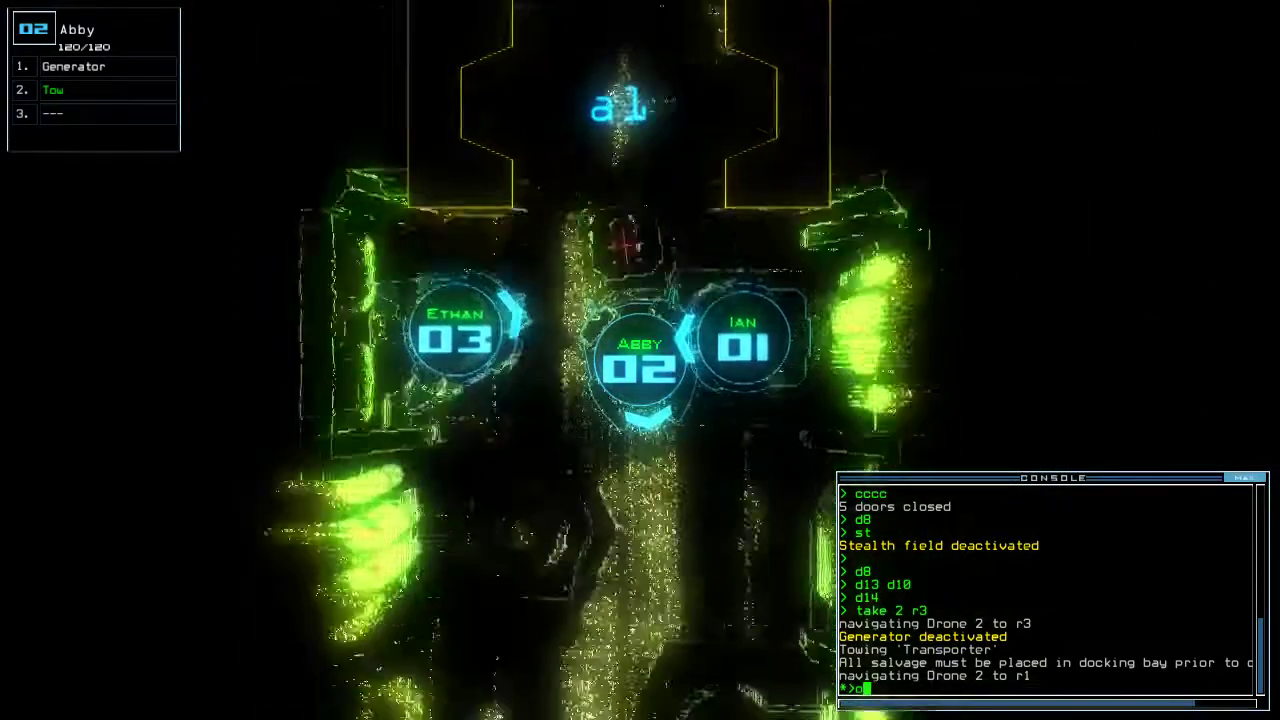
{"action": "type", "text": "dut"}
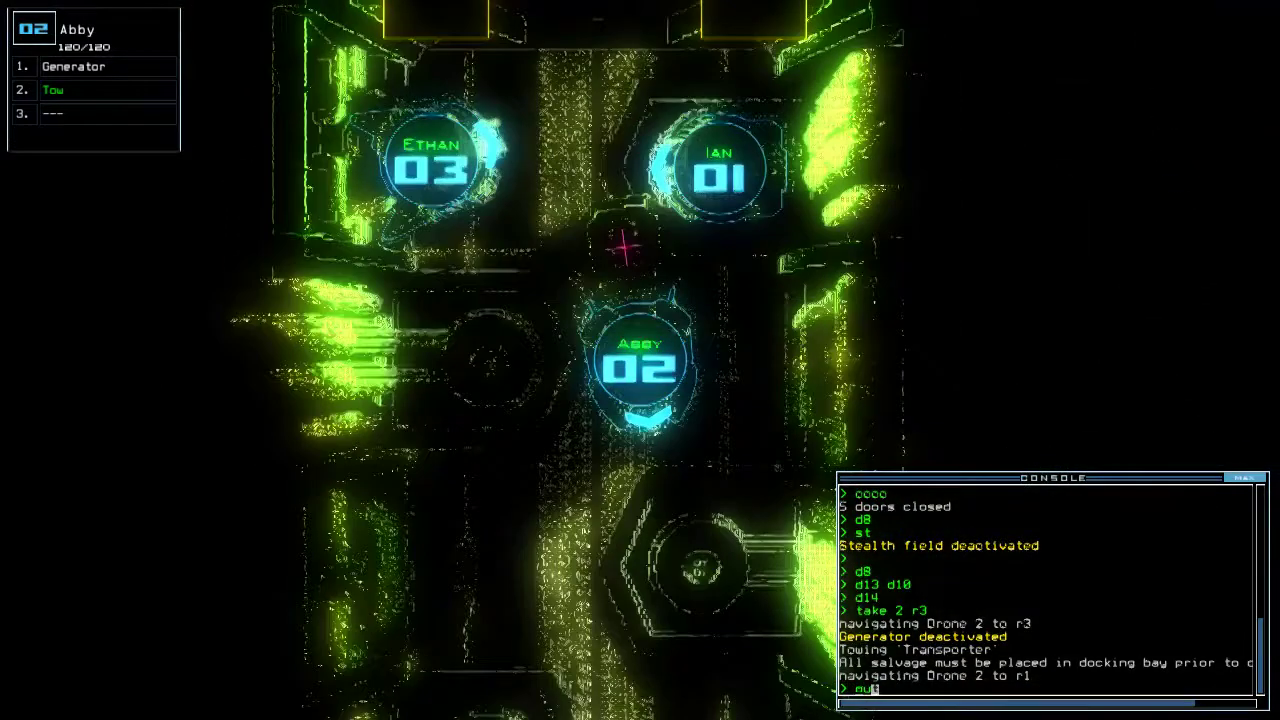
{"action": "key", "text": "Return"}
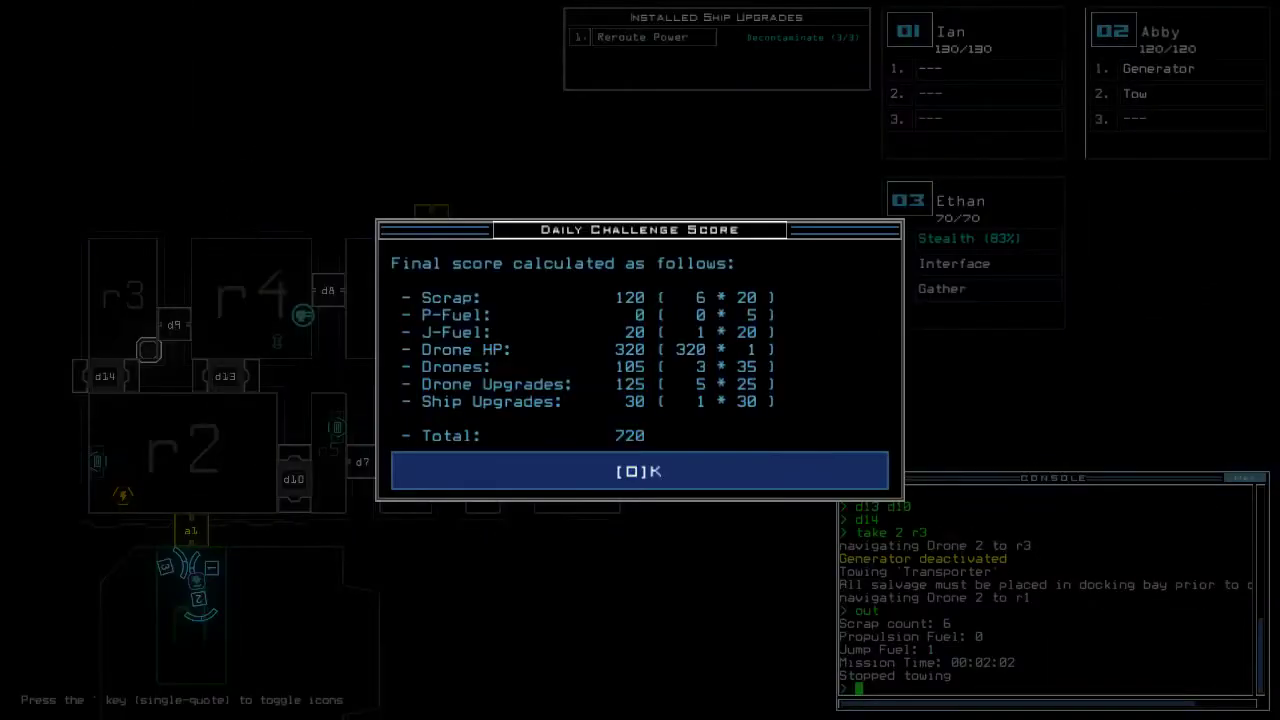
Accept the 720 Daily Challenge score and view the Daily Leaderboard.
{"action": "key", "text": "o"}
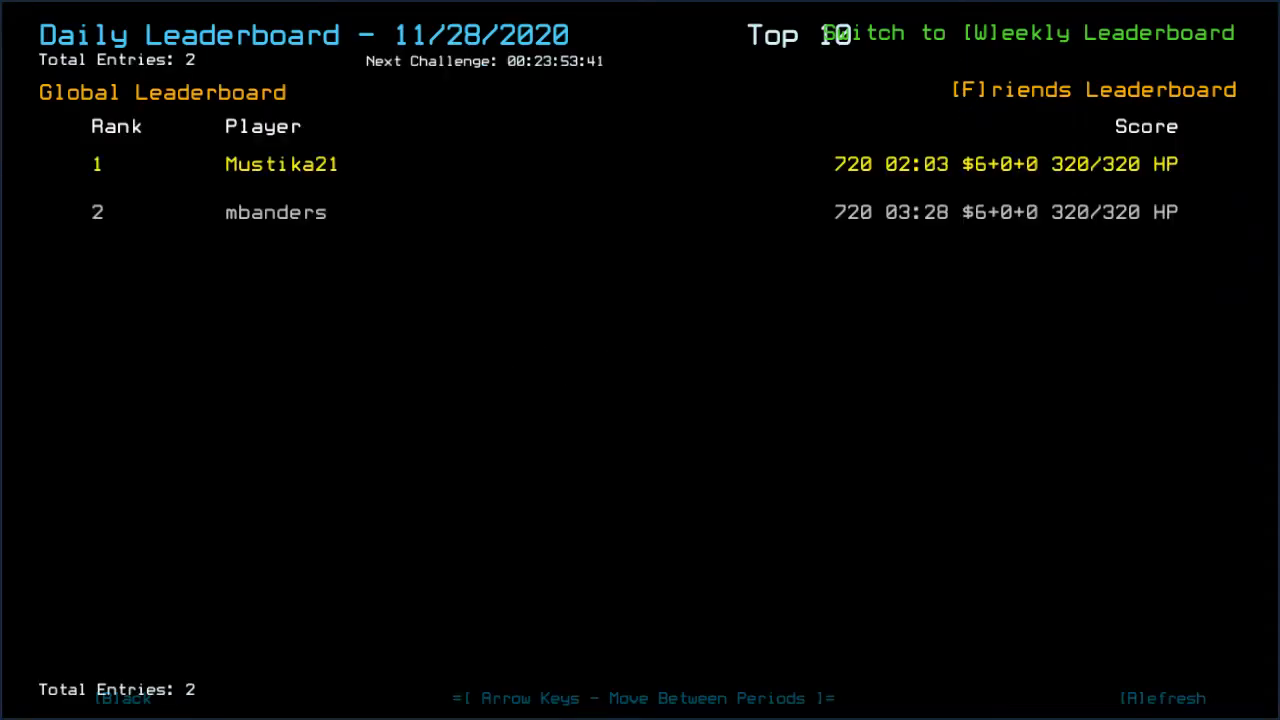